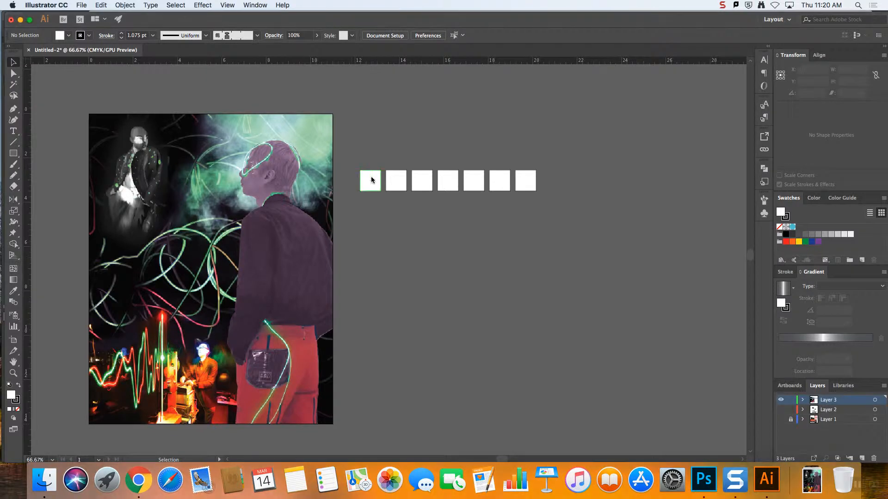
Fill the first white square beside the artwork with red sampled from the large figure's trousers using the Eyedropper
scroll(380, 184, "up", 2)
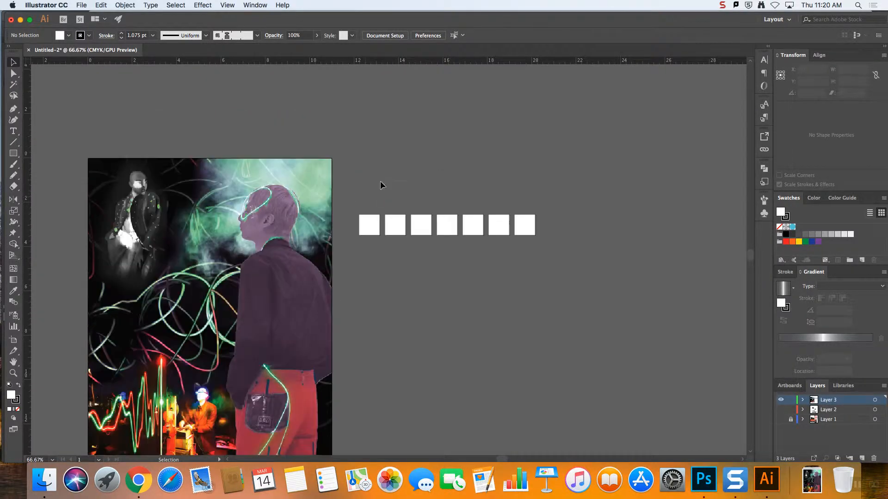
left_click(368, 227)
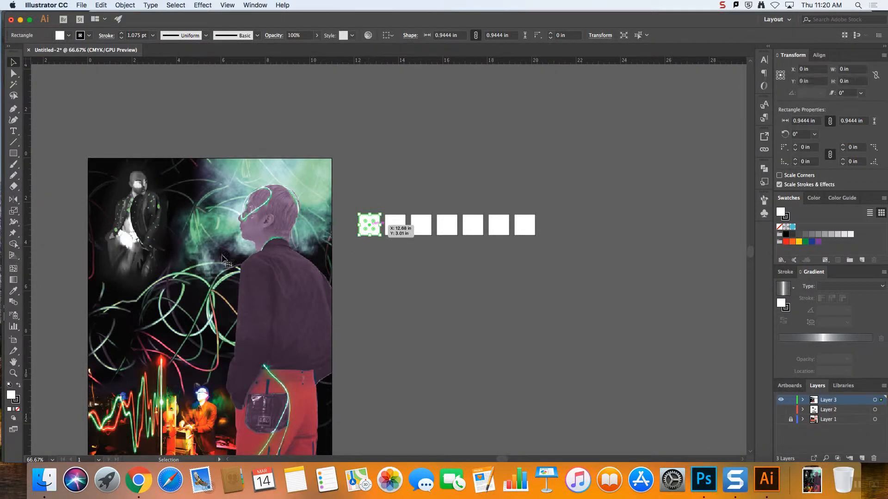
left_click(13, 292)
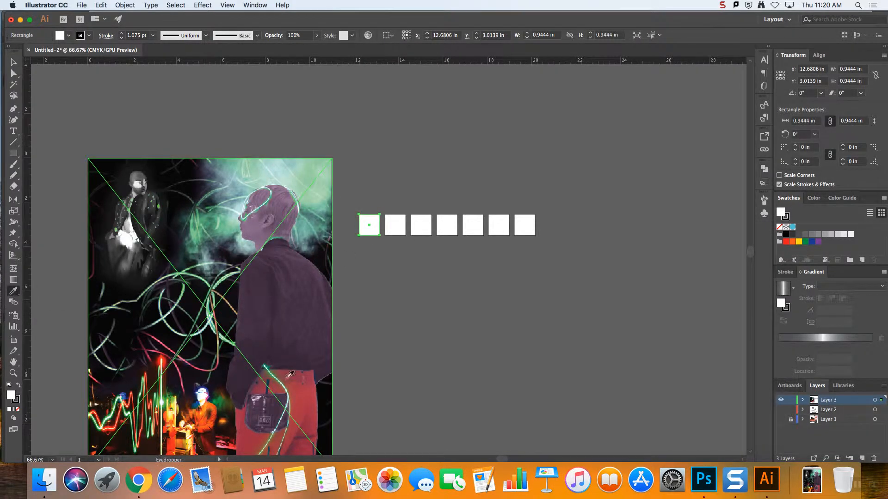
left_click(307, 392)
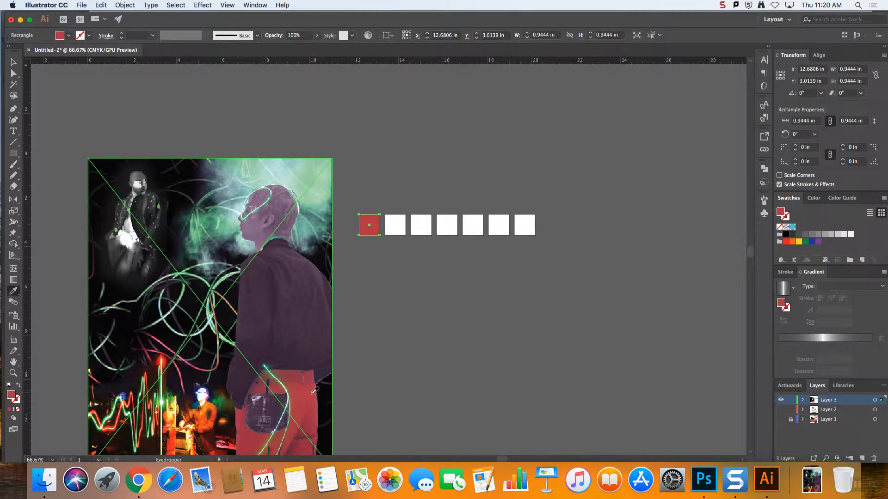
key("v")
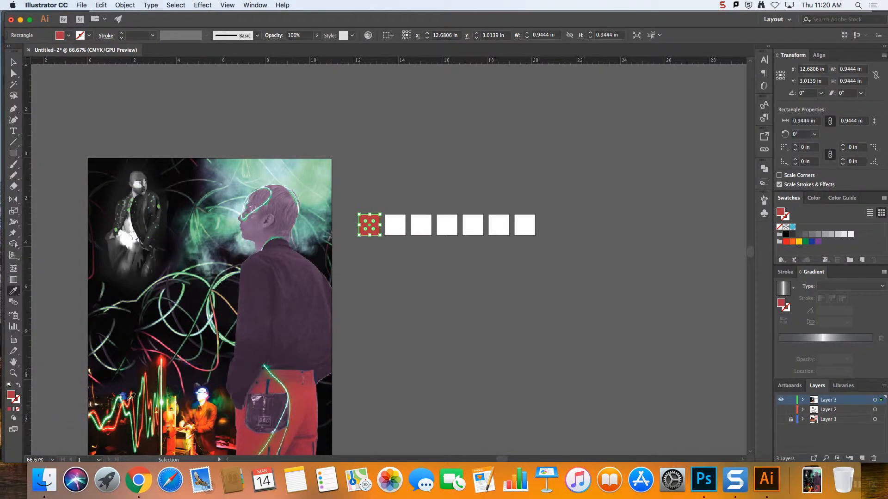
Resample the first square's fill from several other spots on the trousers and around the pocket bag
left_click(307, 404)
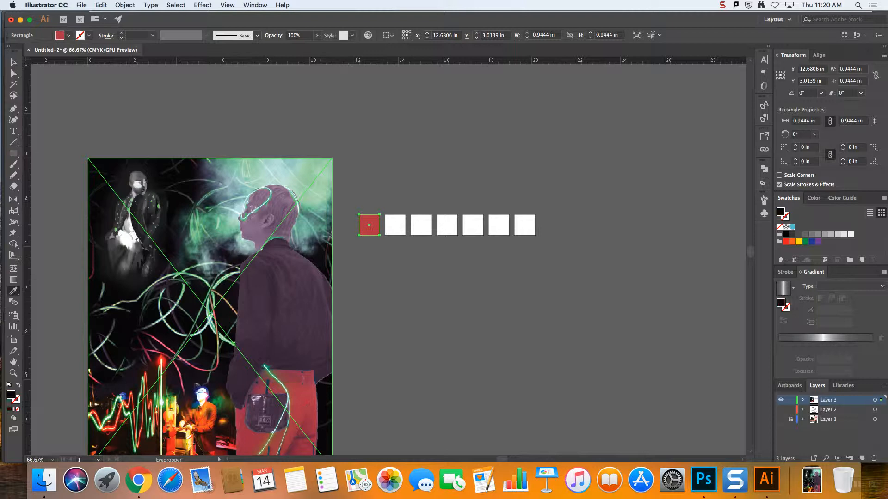
left_click(294, 417)
left_click(275, 437)
left_click(254, 440)
left_click(256, 439)
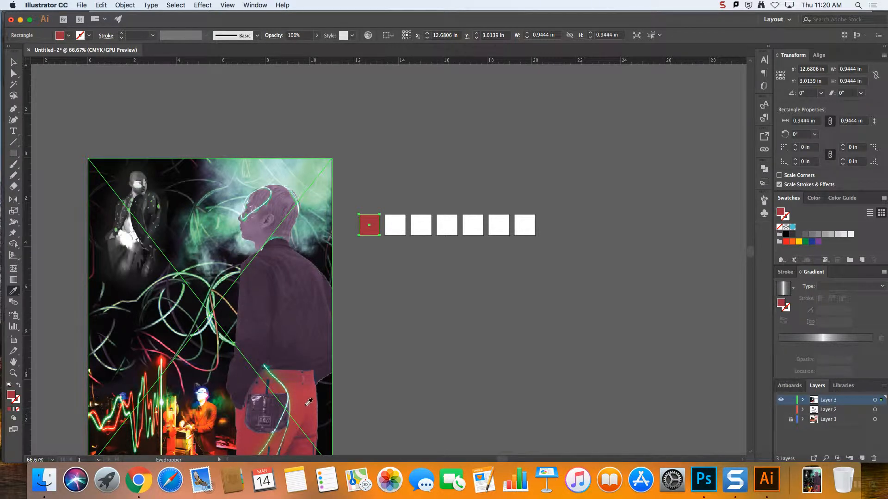
scroll(308, 401, "down", 2)
scroll(312, 398, "down", 4)
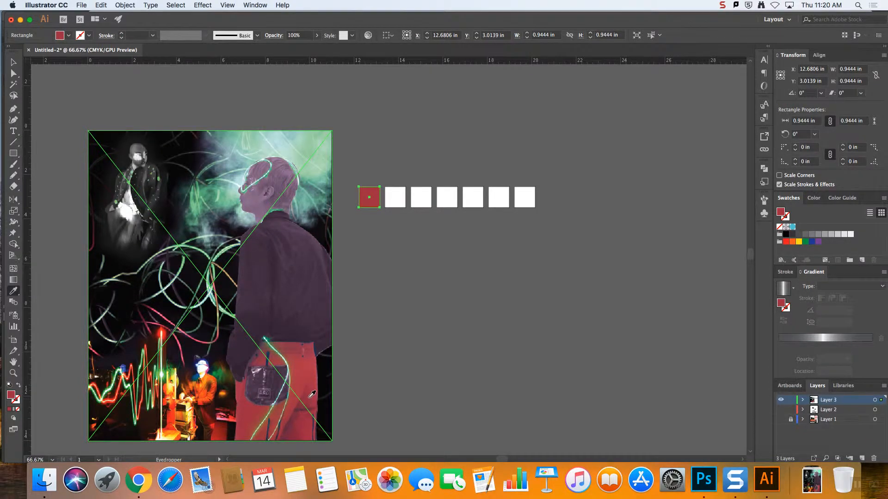
scroll(312, 393, "up", 1)
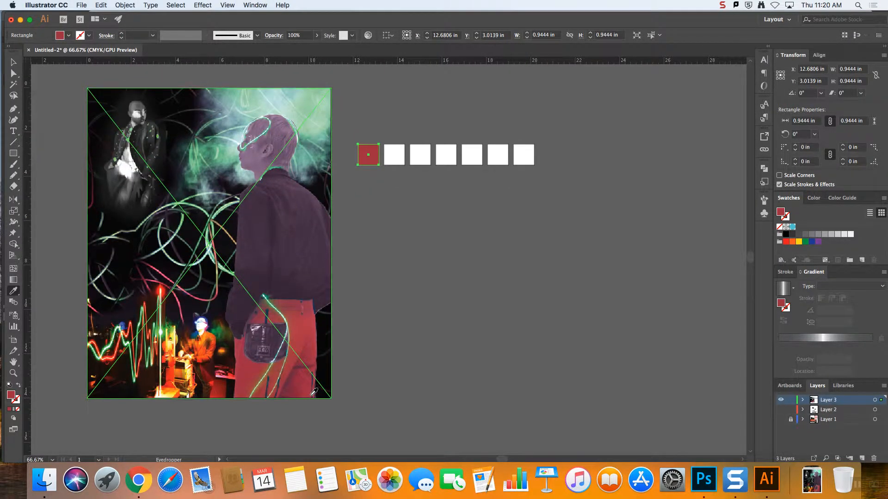
scroll(314, 392, "up", 1)
scroll(314, 392, "up", 1)
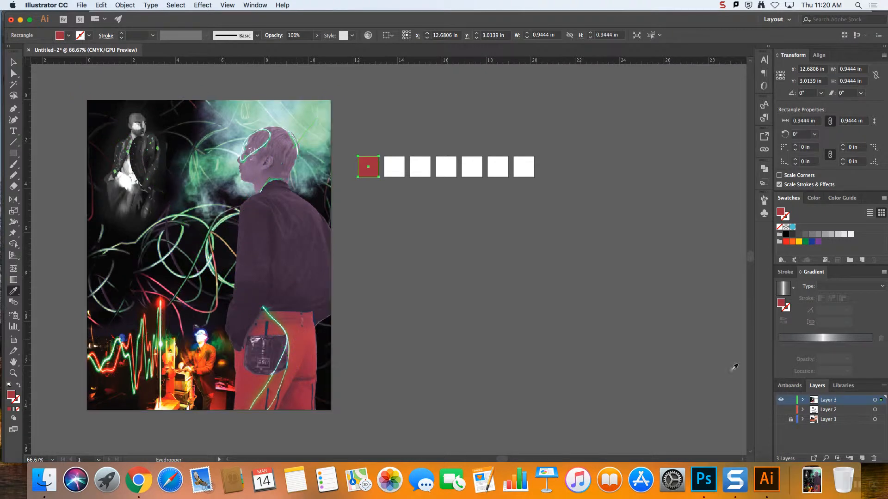
left_click(781, 401)
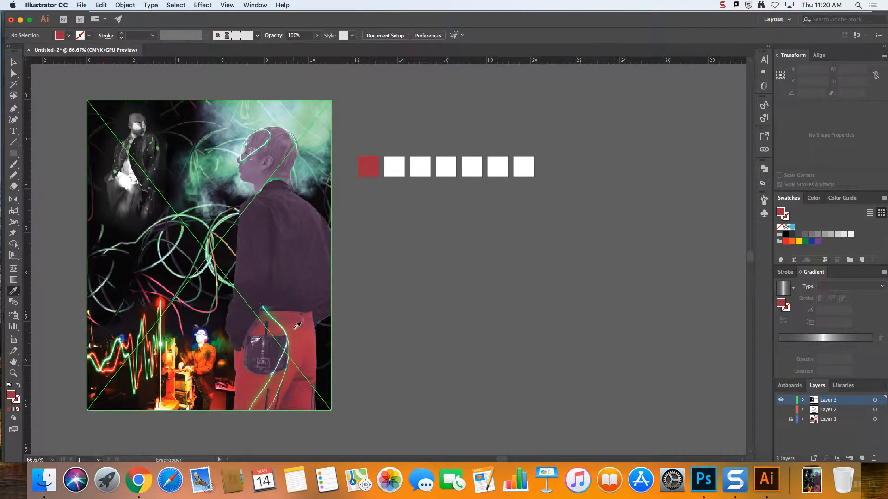
left_click(14, 62)
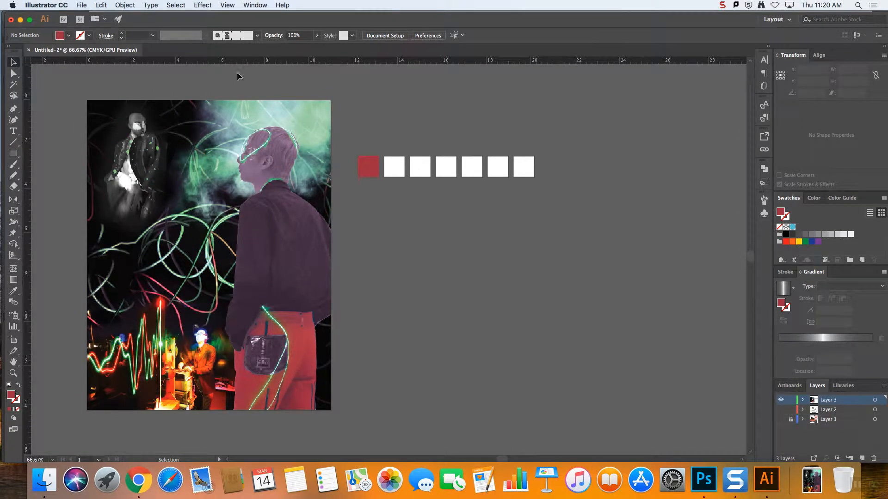
left_click(250, 124)
left_click(175, 5)
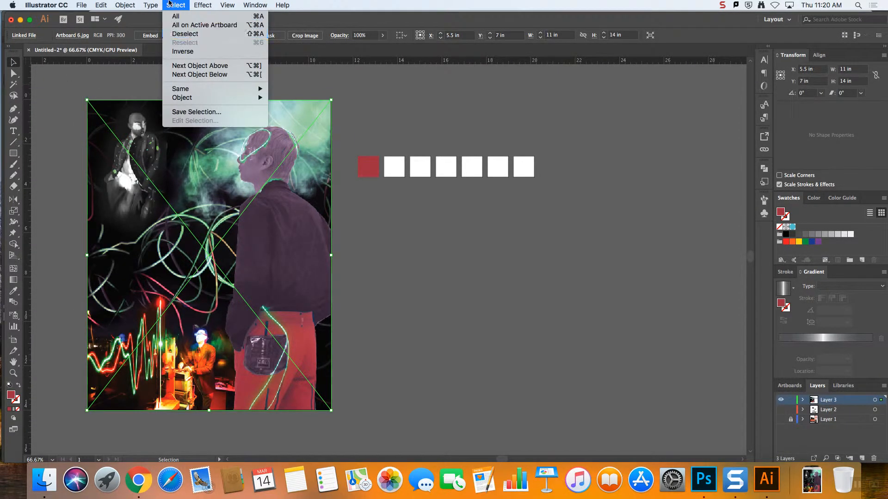
mouse_move(205, 3)
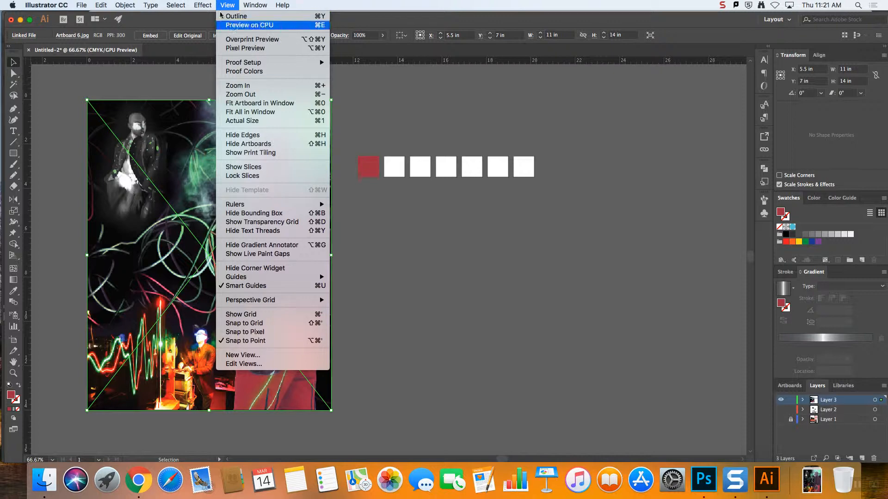
left_click(148, 114)
Check the Eyedropper's pick-up and apply options, leaving them as they are
double_click(14, 291)
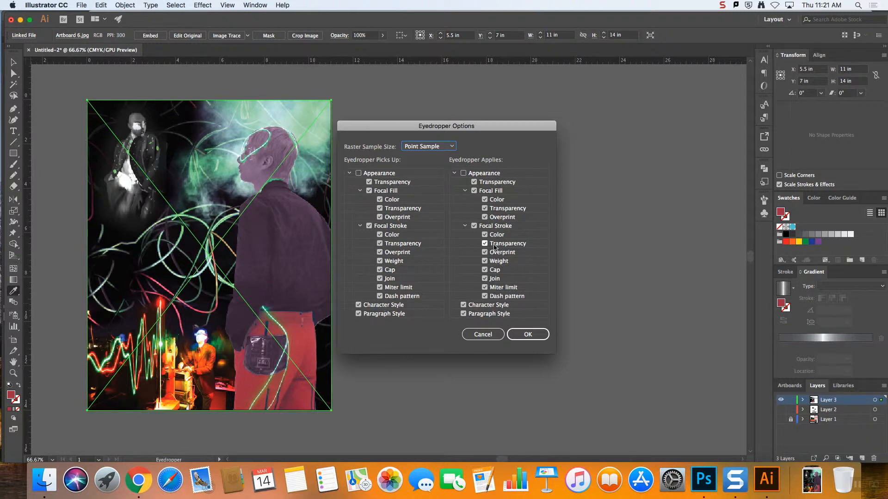
left_click(483, 335)
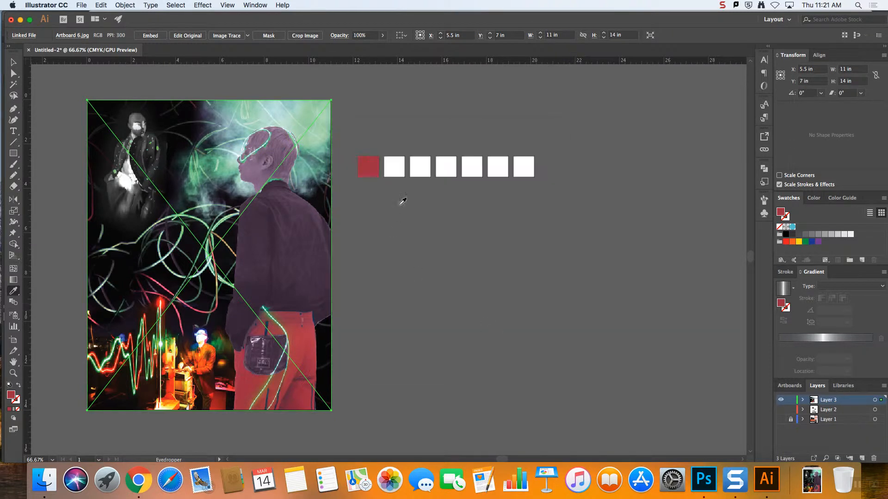
left_click(297, 389)
left_click(303, 342)
left_click(14, 62)
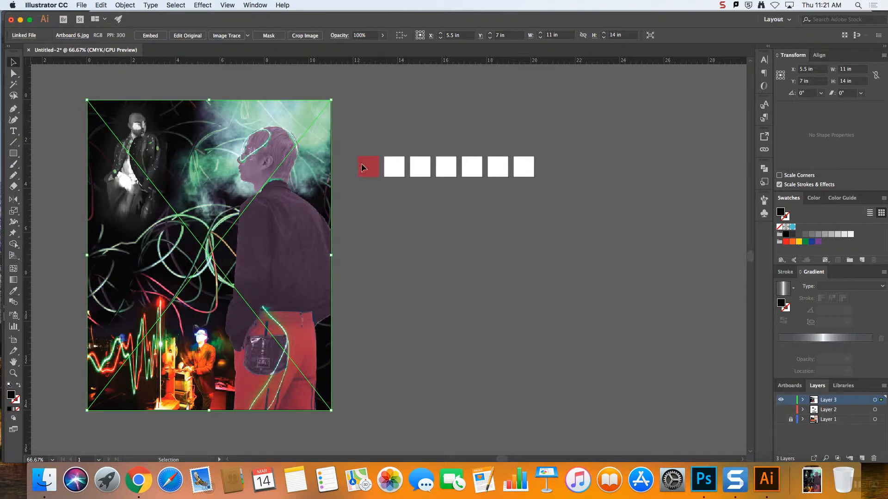
Refine the first square's fill by sampling different spots on the trousers, ending on a brighter red from their upper part
left_click(363, 167)
key("i")
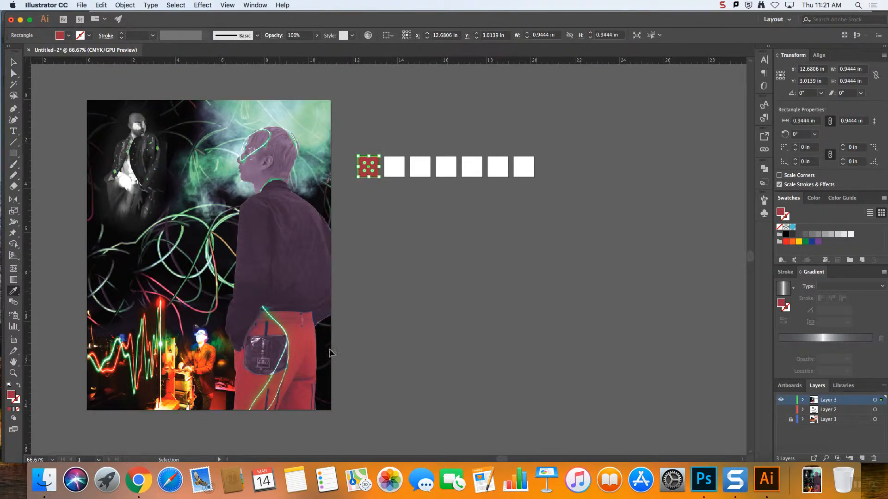
left_click(312, 337)
left_click(302, 339)
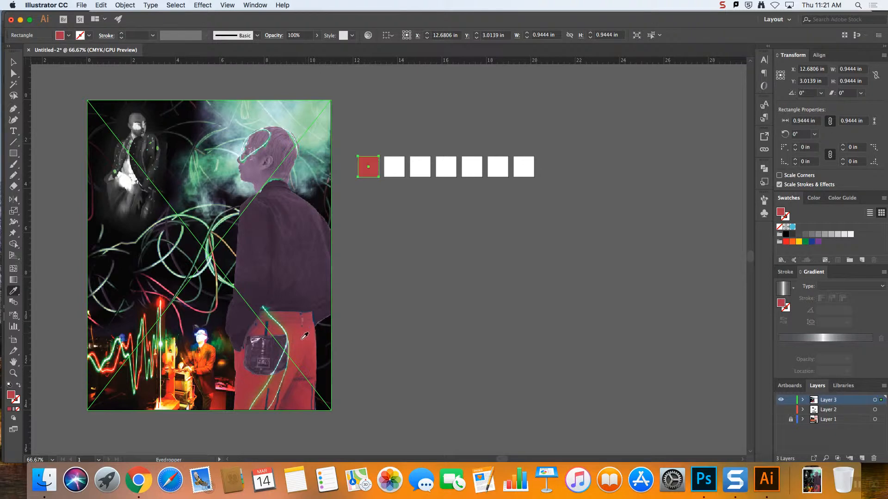
left_click(304, 337)
left_click(299, 342)
left_click(298, 341)
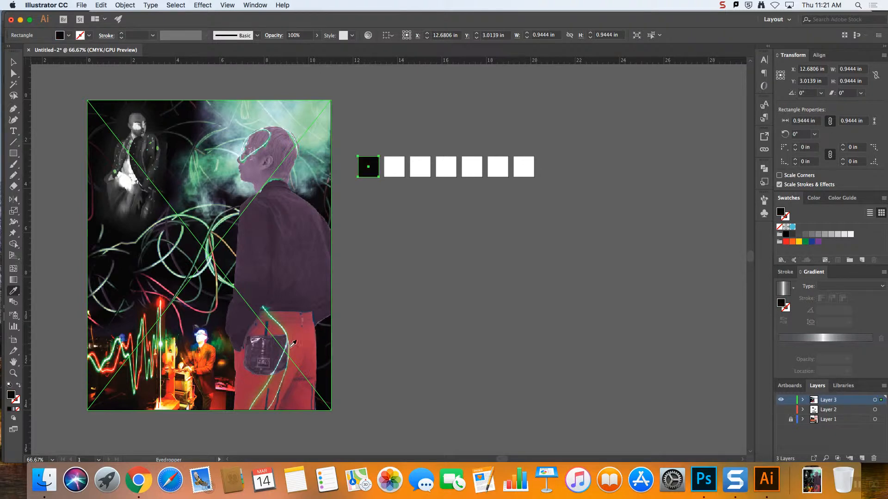
left_click(258, 377)
left_click(246, 375)
left_click(313, 370)
left_click(309, 339)
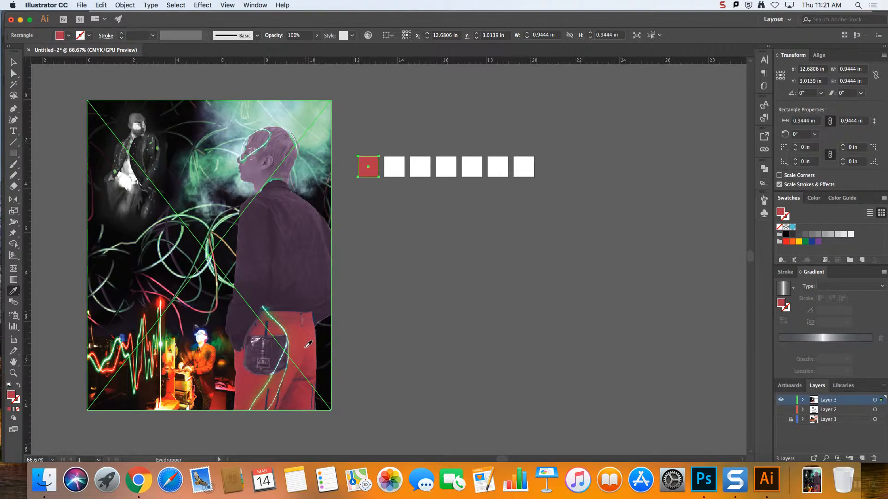
left_click(12, 61)
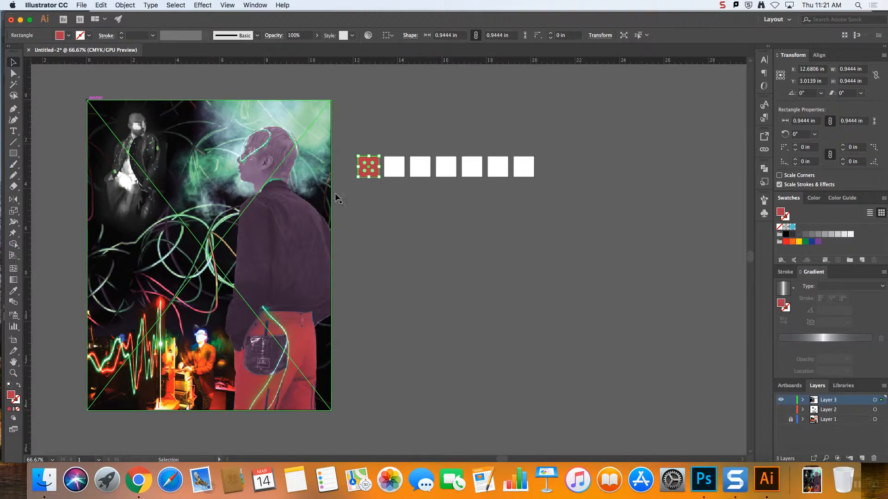
left_click(351, 210)
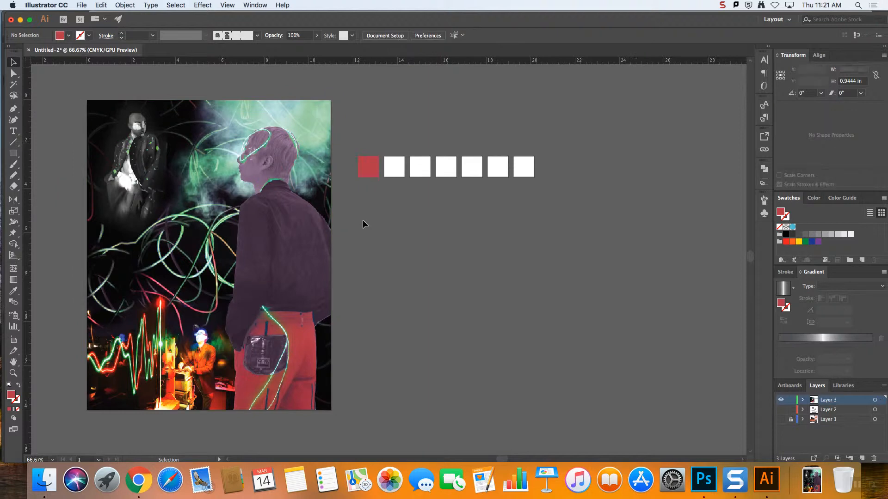
Fill the second square with light green sampled from the curved light trails in the middle of the artwork
left_click(366, 170)
left_click(395, 170)
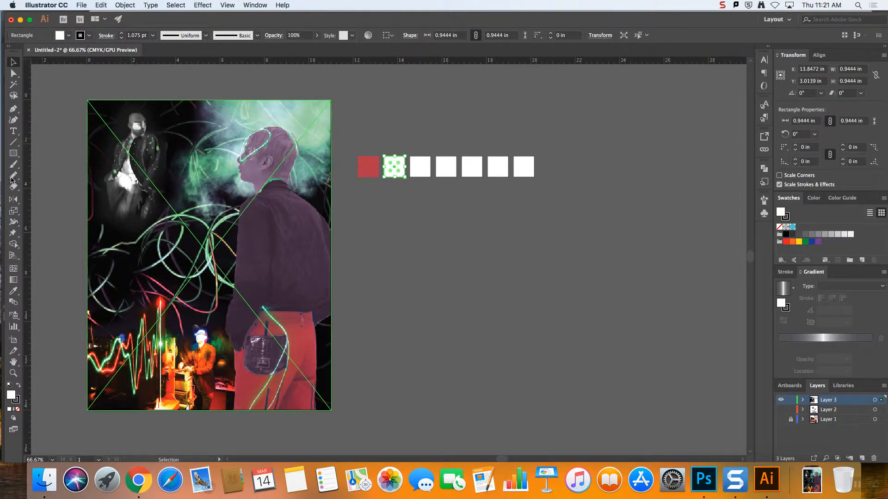
left_click(13, 291)
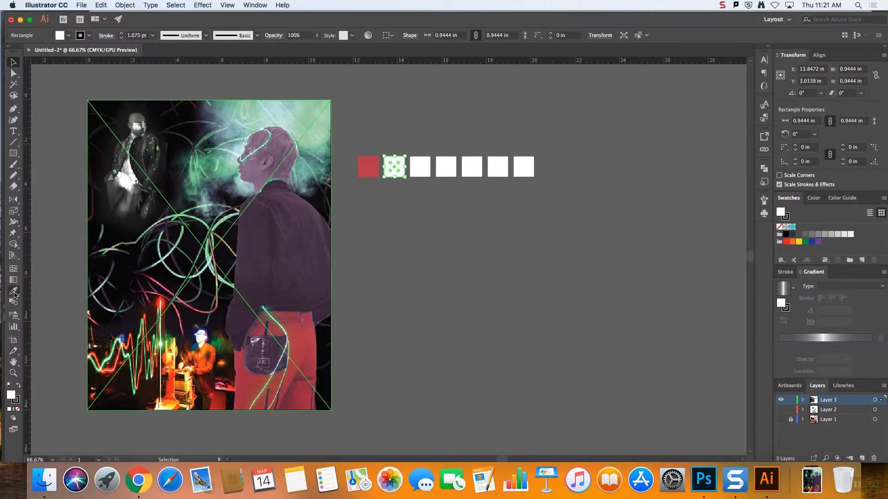
left_click(165, 263)
left_click(164, 263, "shift")
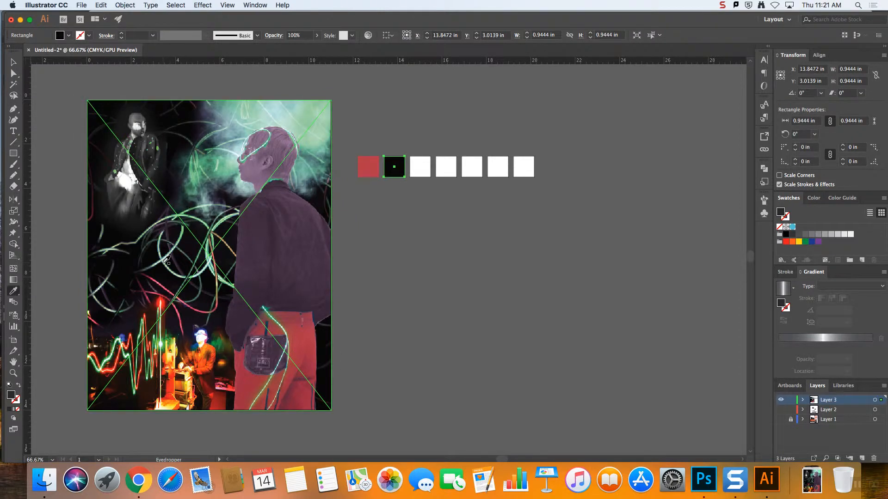
left_click(164, 264, "shift")
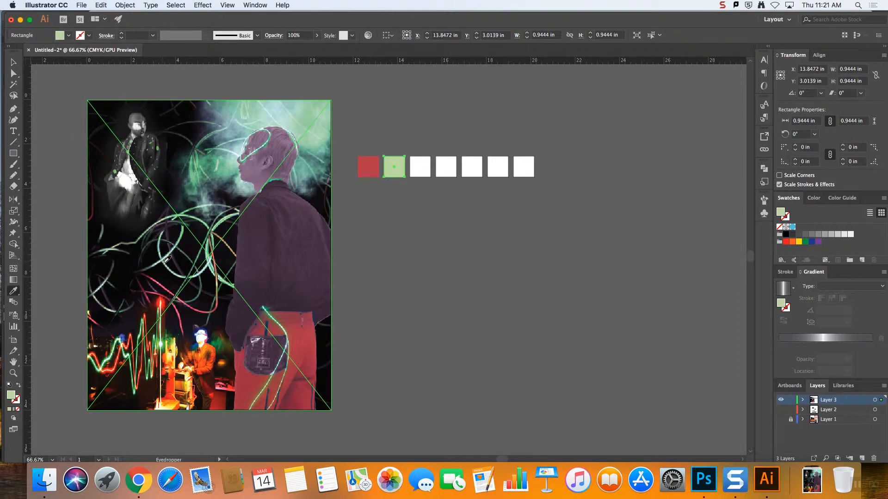
Fill the third square with dark purple sampled from the large figure's jacket
left_click(13, 62)
left_click(421, 167)
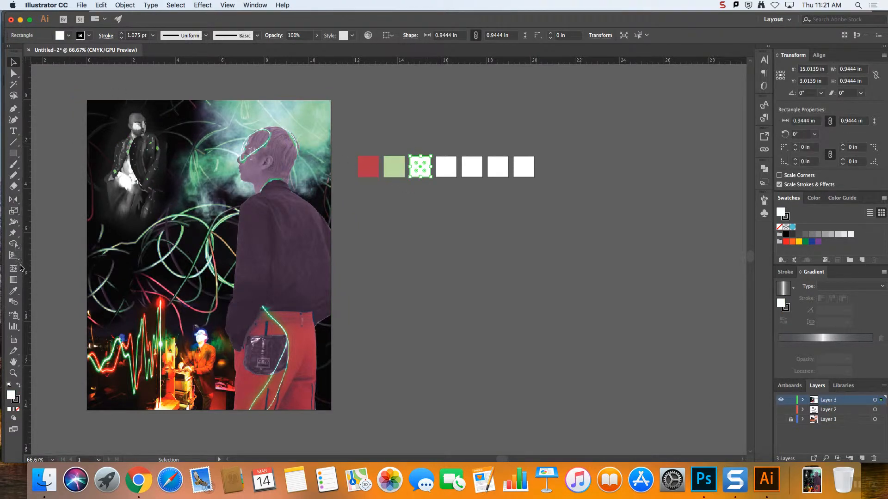
left_click(14, 290)
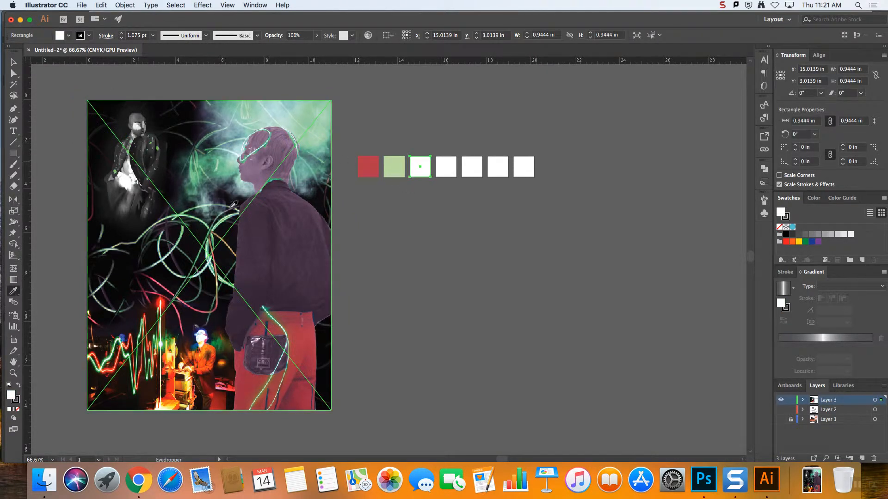
left_click(264, 231)
left_click(13, 62)
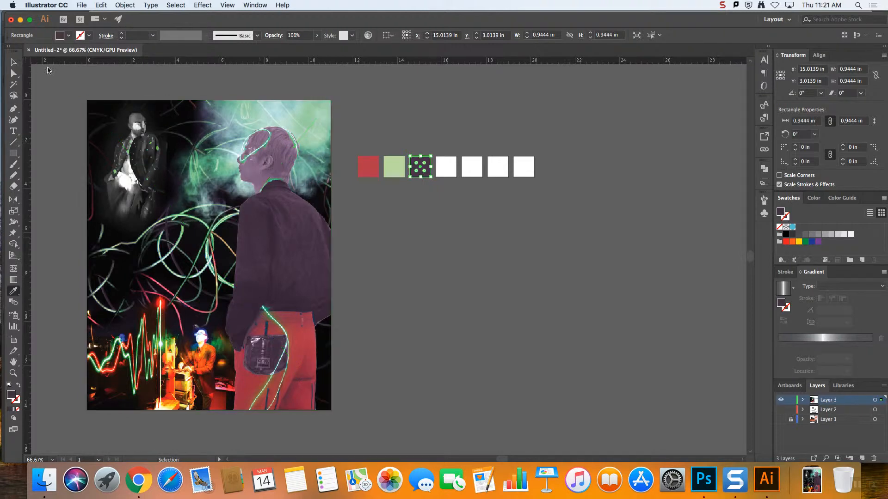
Fill the fourth square with blue sampled from around the head of the small orange-lit figure, and deselect it
left_click(447, 165)
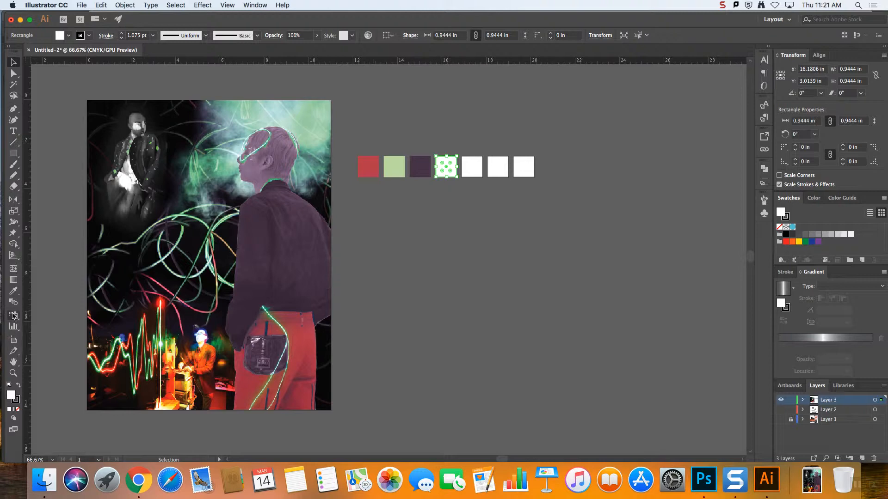
left_click(14, 291)
left_click(194, 347)
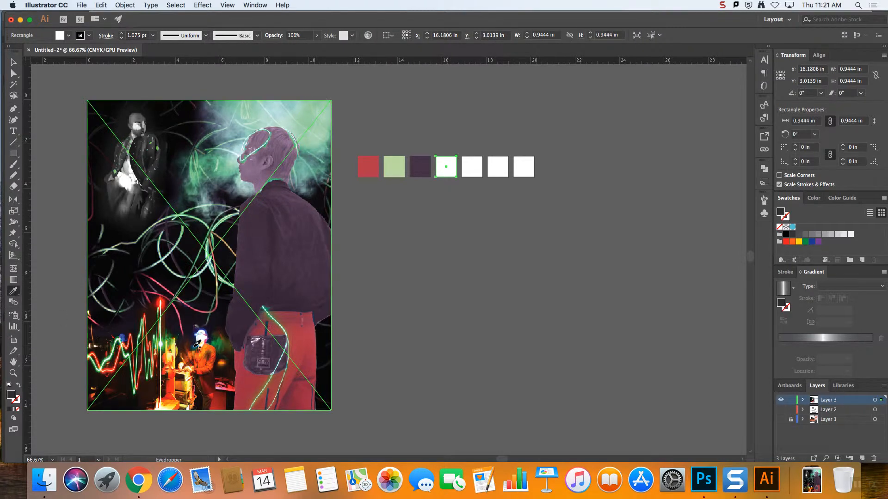
left_click(198, 346)
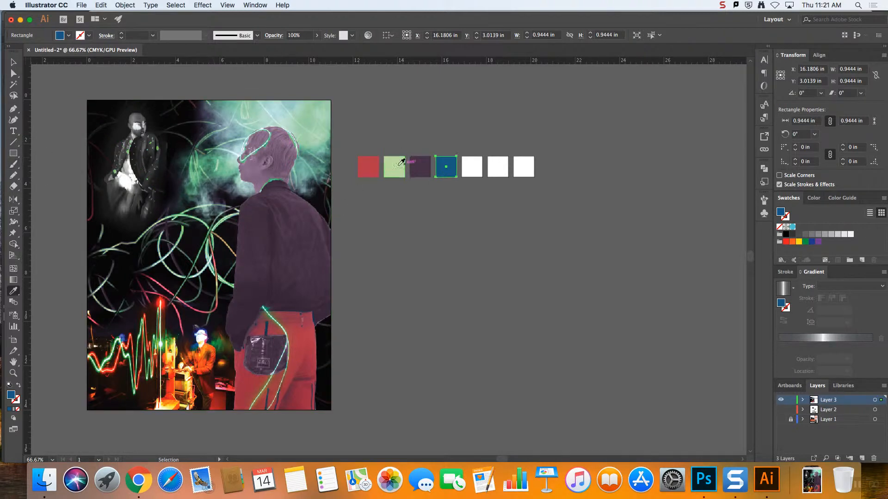
left_click(11, 61)
left_click(468, 192)
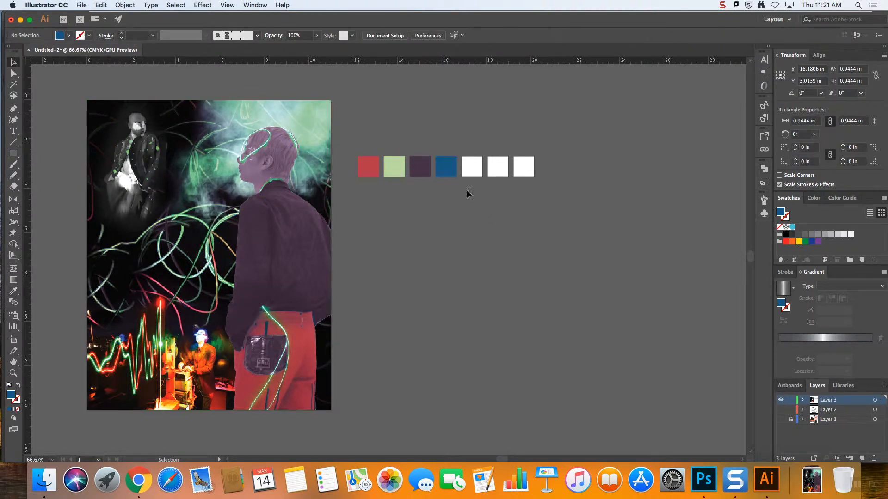
Fill the fifth square with red sampled from the small red box beside the orange-lit figure, and deselect it
left_click(471, 165)
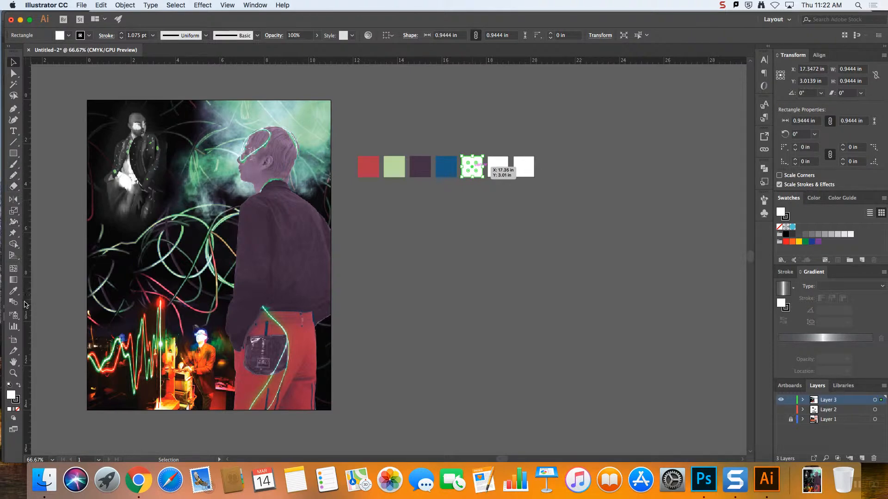
left_click(14, 291)
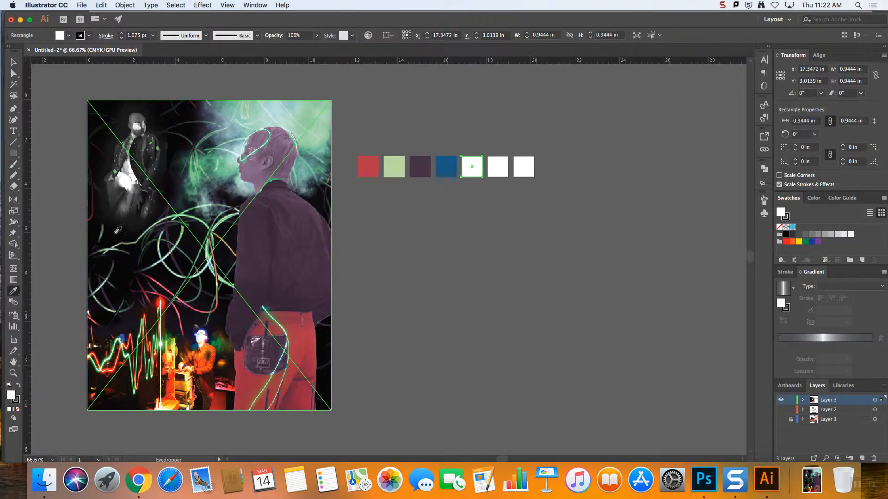
left_click(221, 387)
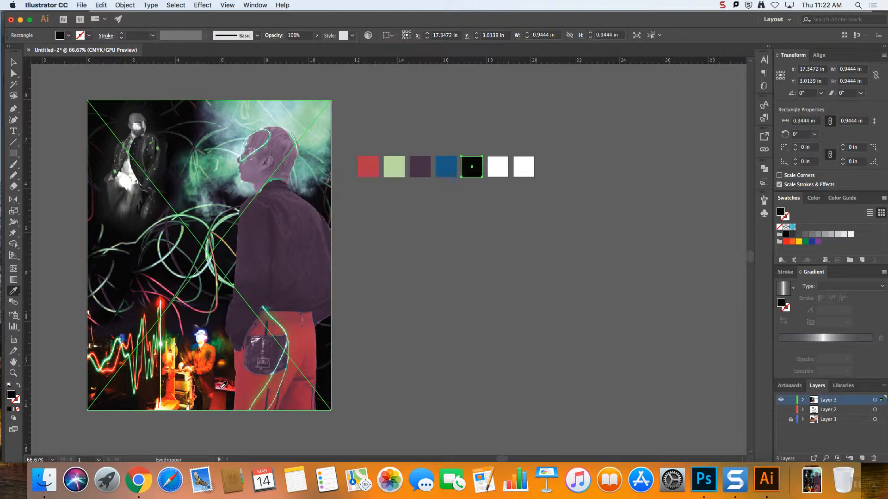
left_click(223, 385)
left_click(225, 383)
left_click(226, 383)
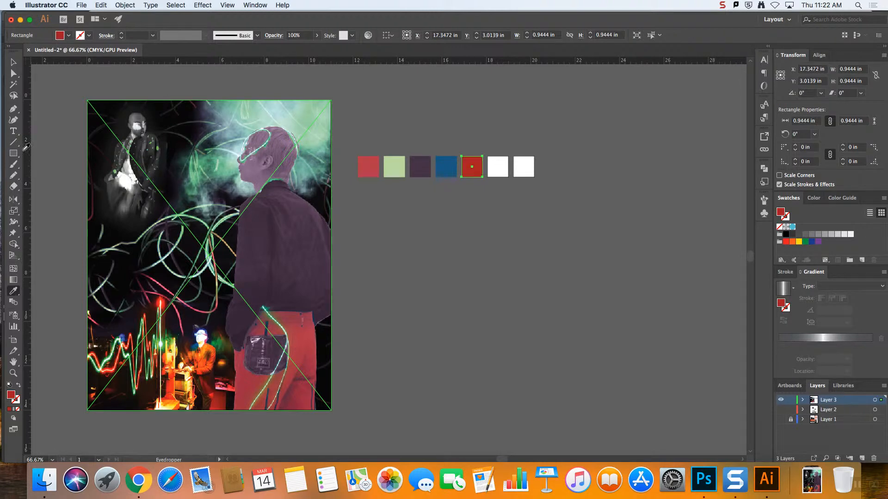
left_click(13, 62)
left_click(447, 237)
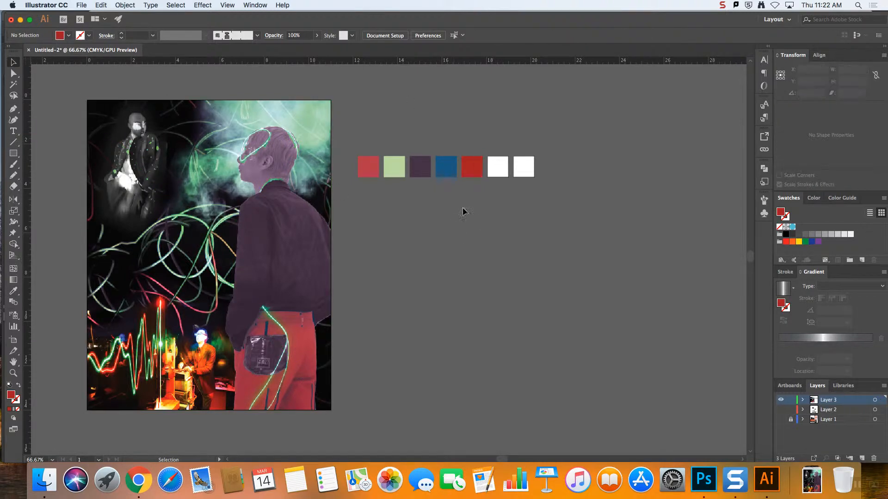
left_click(396, 163)
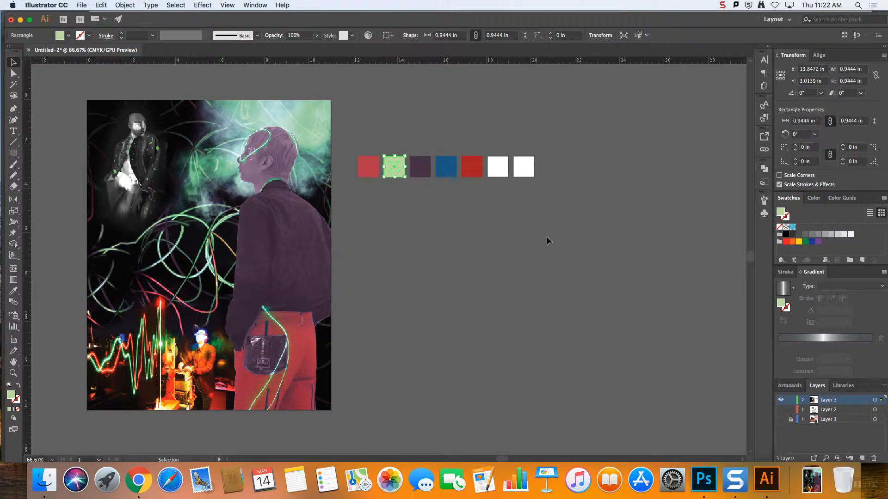
left_click(534, 228)
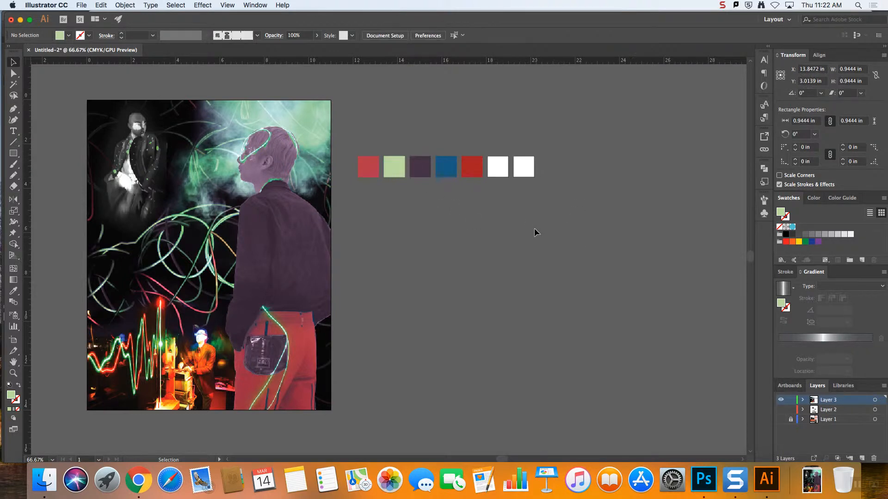
left_click(492, 165)
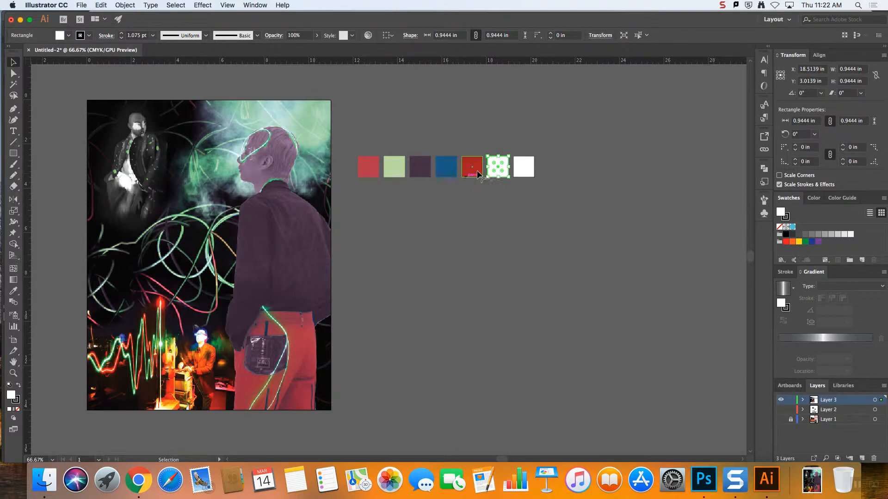
left_click(575, 204)
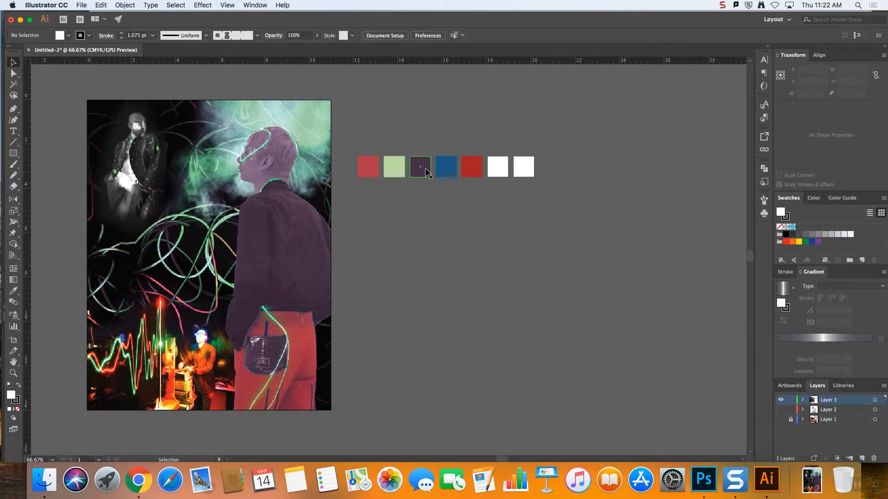
key("super+v")
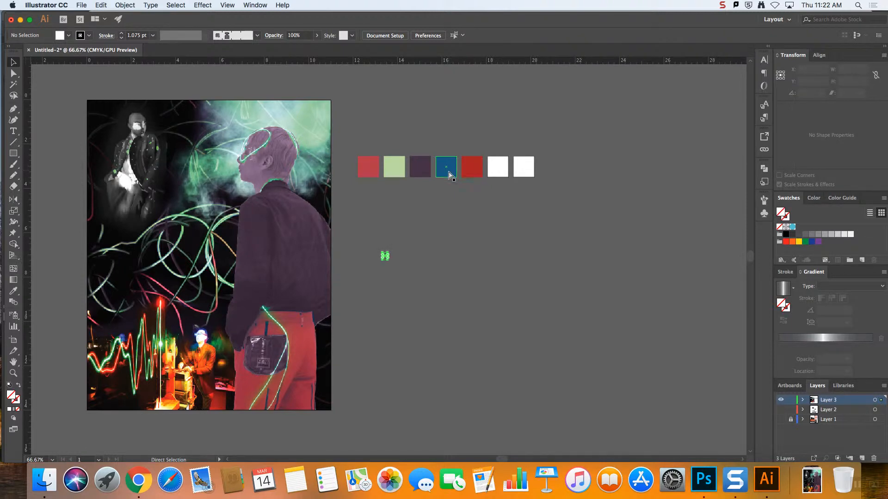
left_click(440, 224)
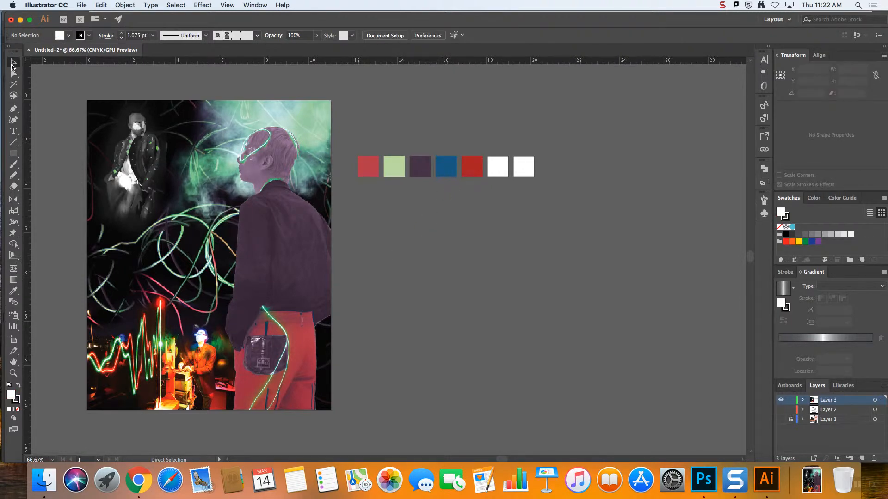
Try to place a copy of the blue square below the start of the palette row, and undo it
left_click(12, 64)
left_click(440, 171)
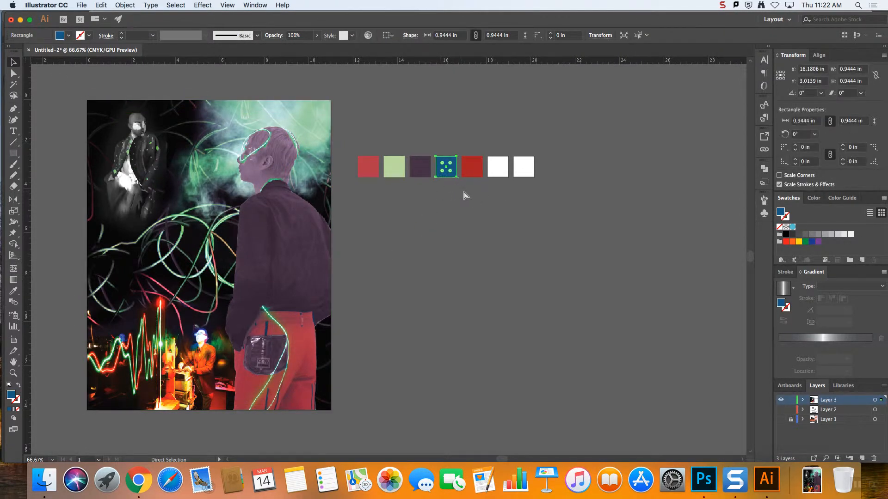
key("super+c")
key("super+v")
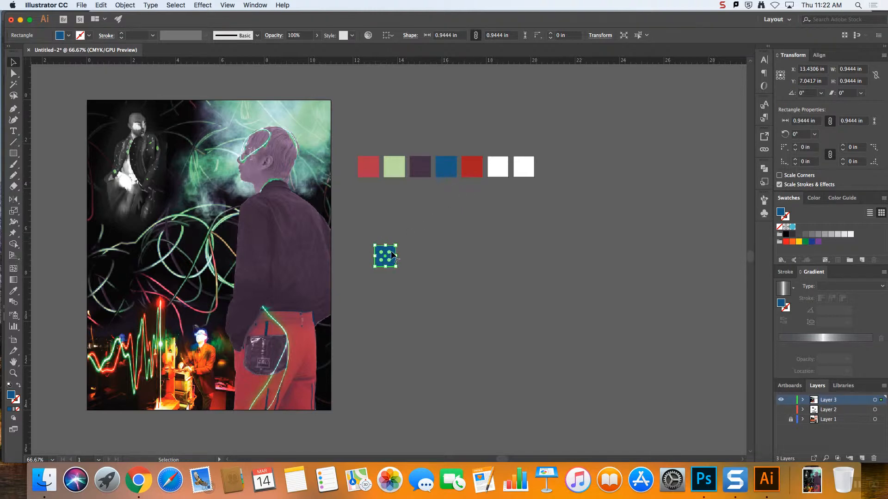
left_click_drag(392, 254, 375, 220)
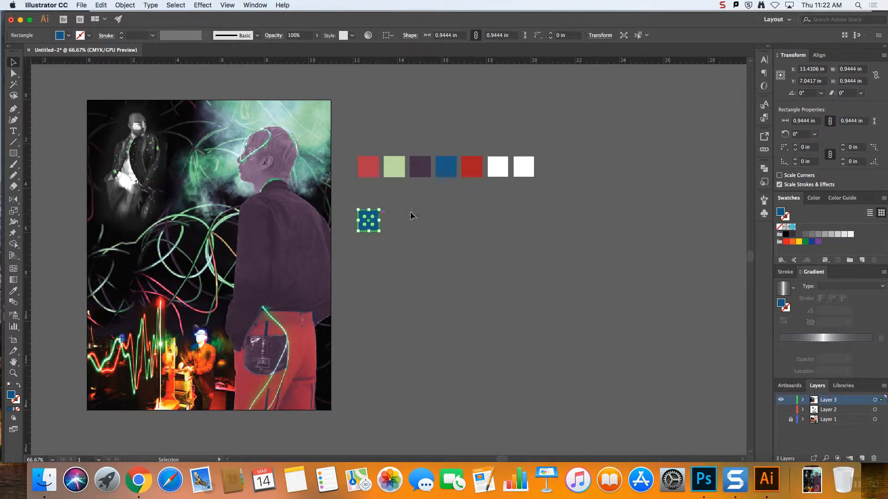
left_click(488, 235)
left_click(375, 220)
key("super+z")
key("super+z")
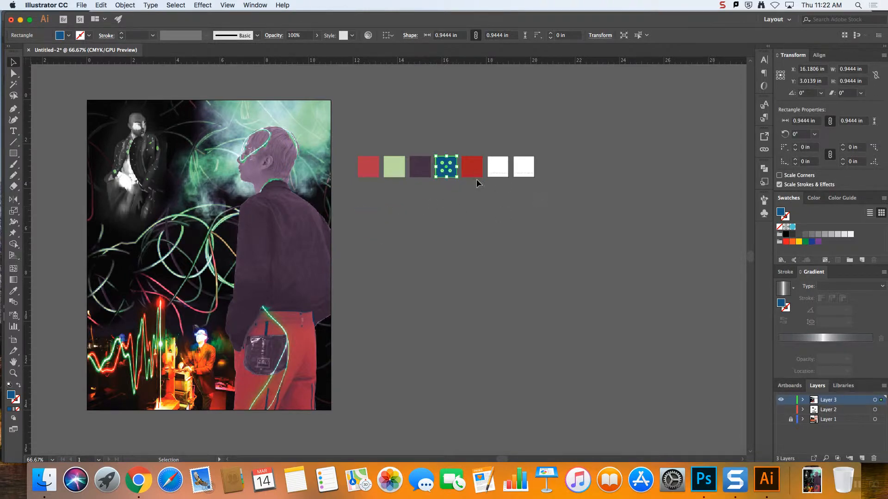
Duplicate all seven palette squares and place the copied row just below the original row
key("super+a")
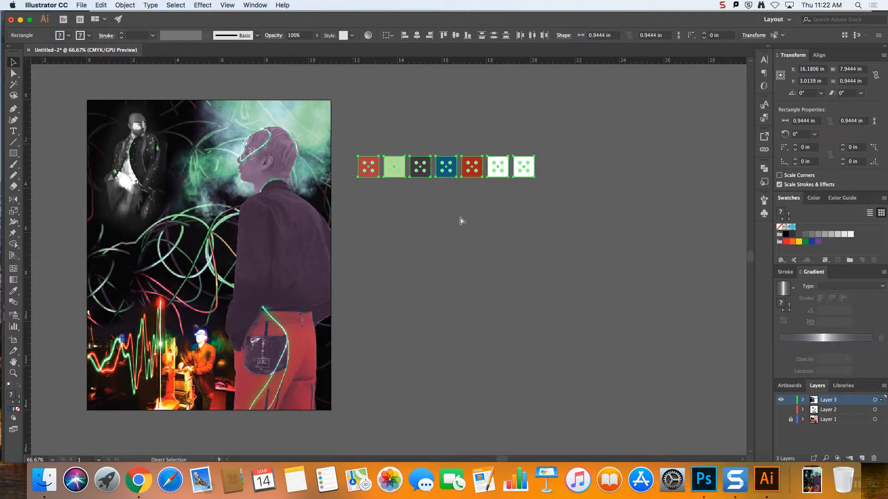
key("super+v")
left_click_drag(367, 255, 381, 198)
left_click(538, 272)
left_click(466, 293)
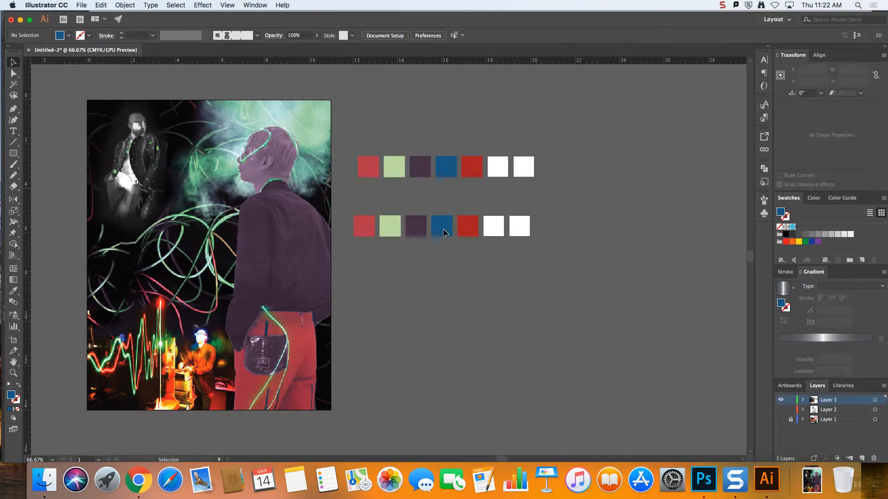
In the copied row, make the blue square the first one and reset the other six to the default white fill
mouse_move(443, 228)
left_mouse_down()
mouse_move(416, 250)
mouse_move(361, 252)
mouse_move(448, 231)
left_mouse_up()
left_click(365, 228)
left_click_drag(387, 200, 532, 231)
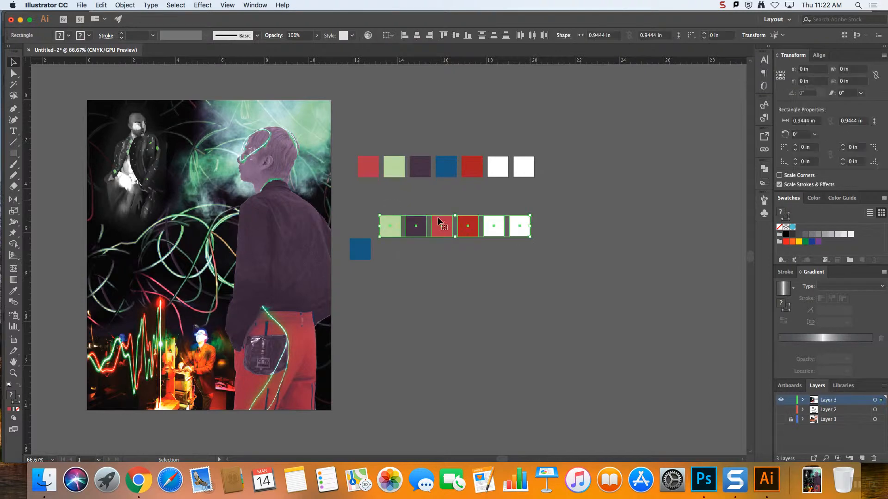
left_click(8, 386)
left_click(429, 350)
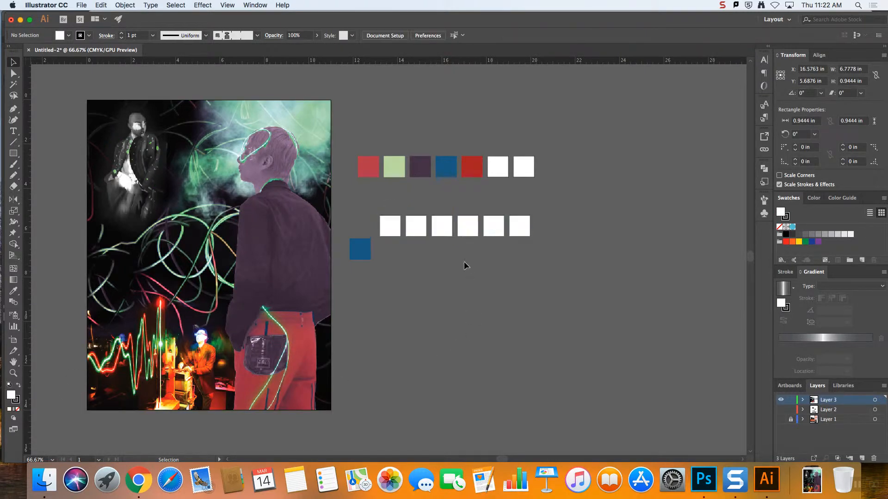
left_click_drag(366, 257, 369, 233)
left_click(391, 258)
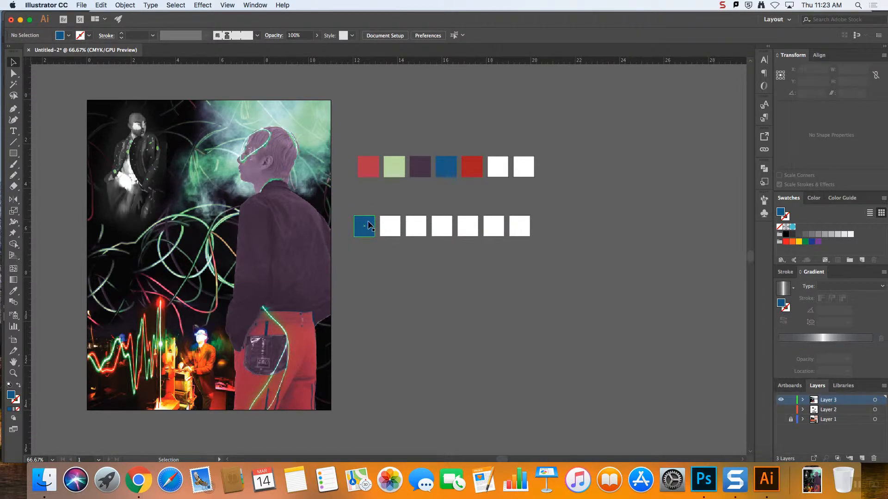
Float the Color Guide beside the palette rows, lengthen it, and select the blue square in the second row
left_click(370, 226)
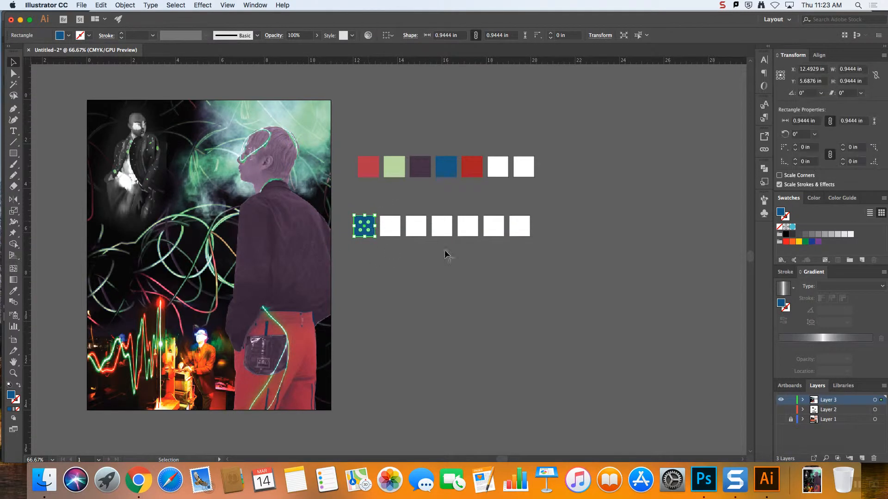
left_click_drag(849, 199, 648, 176)
left_click_drag(673, 257, 668, 379)
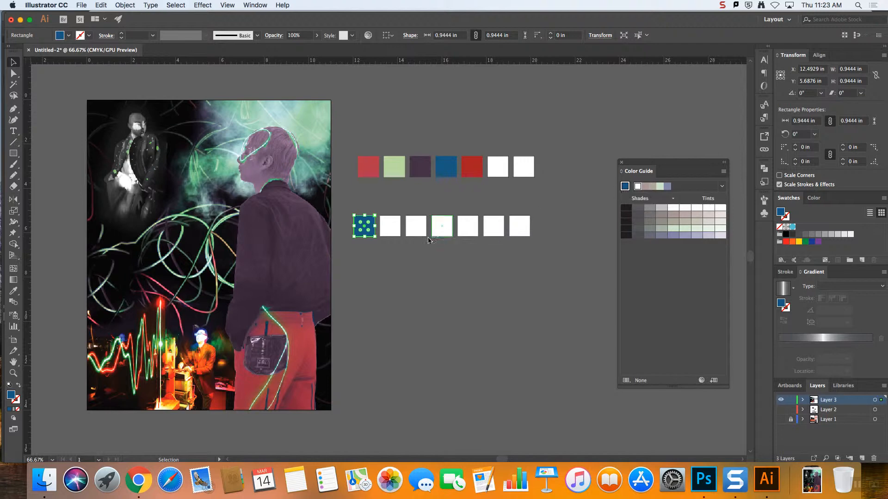
left_click(440, 172)
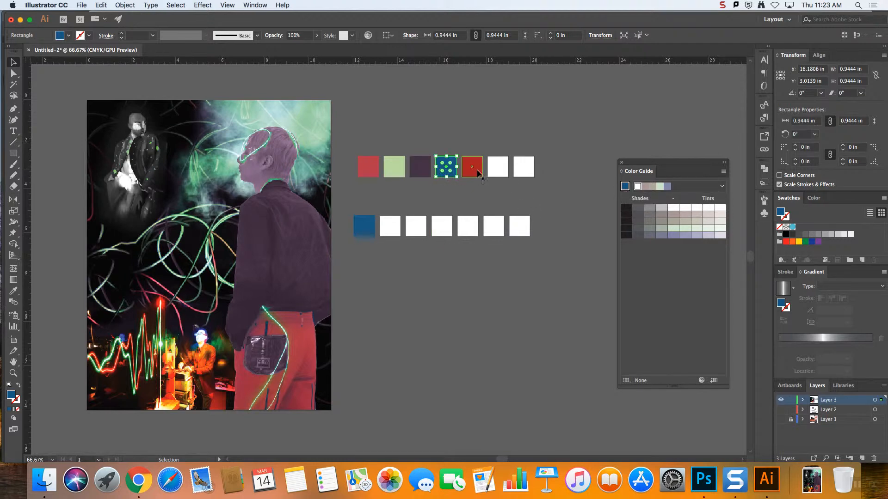
left_click(472, 169)
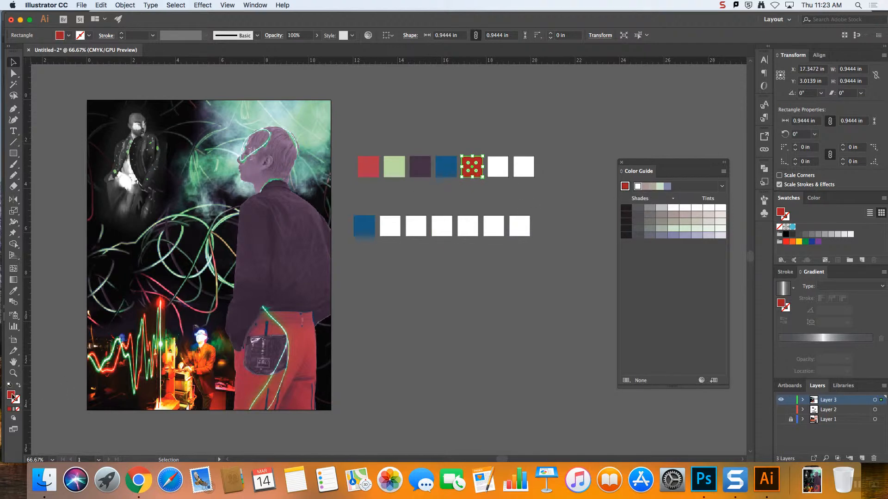
scroll(367, 233, "right", 1)
left_click(368, 233)
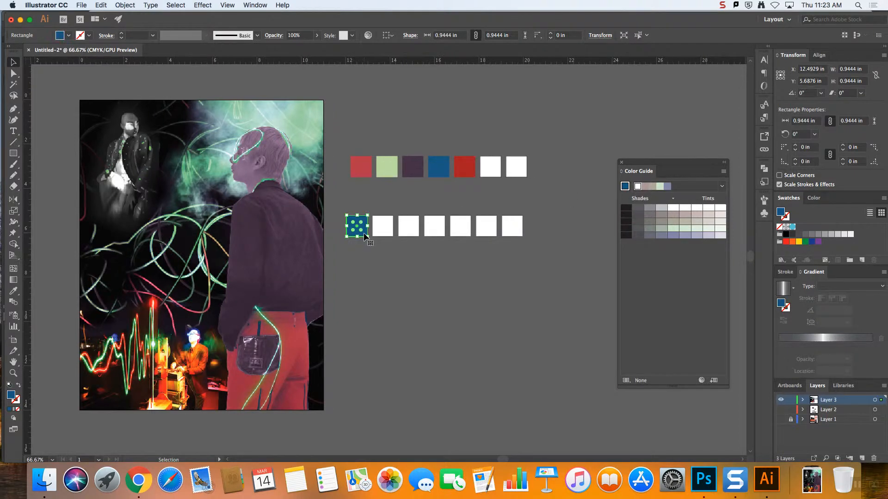
Browse the Color Guide's harmony rules and apply Complementary 2
left_click(722, 186)
left_click(722, 187)
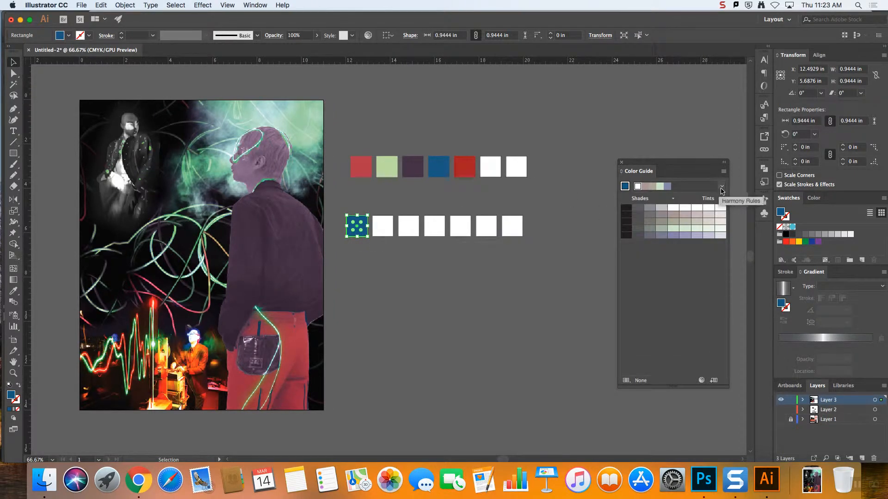
left_click(722, 187)
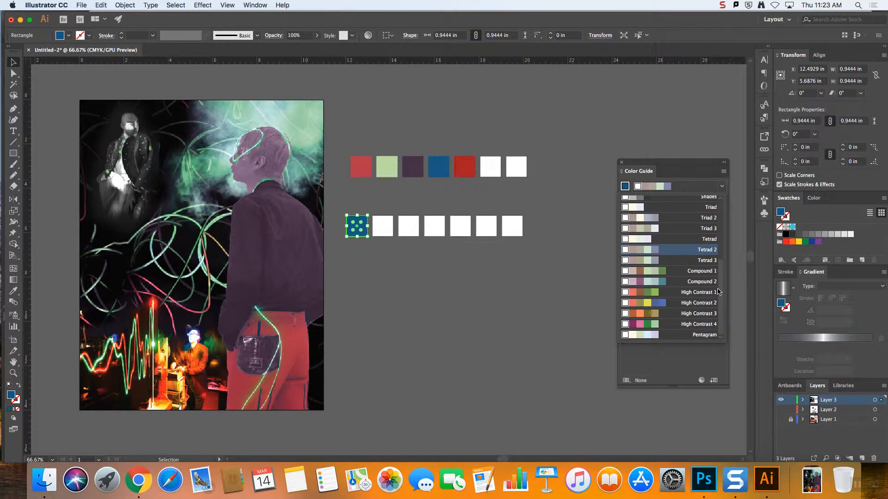
left_click_drag(718, 292, 711, 256)
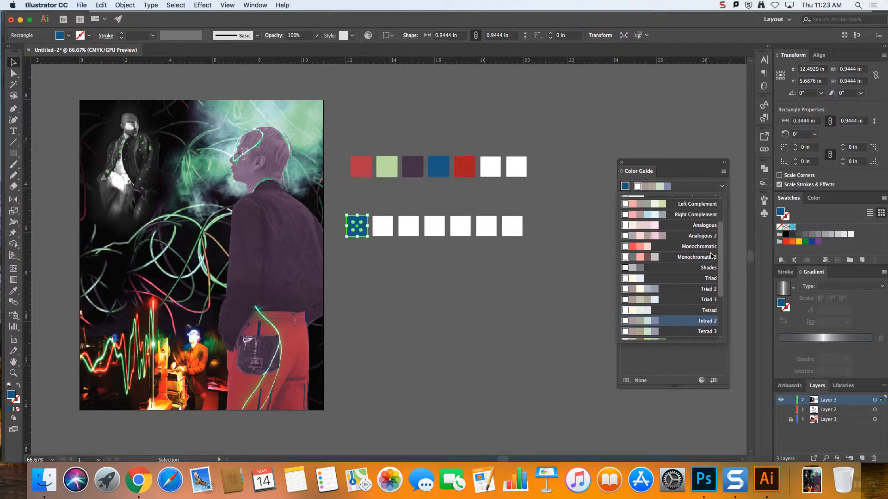
scroll(712, 256, "up", 3)
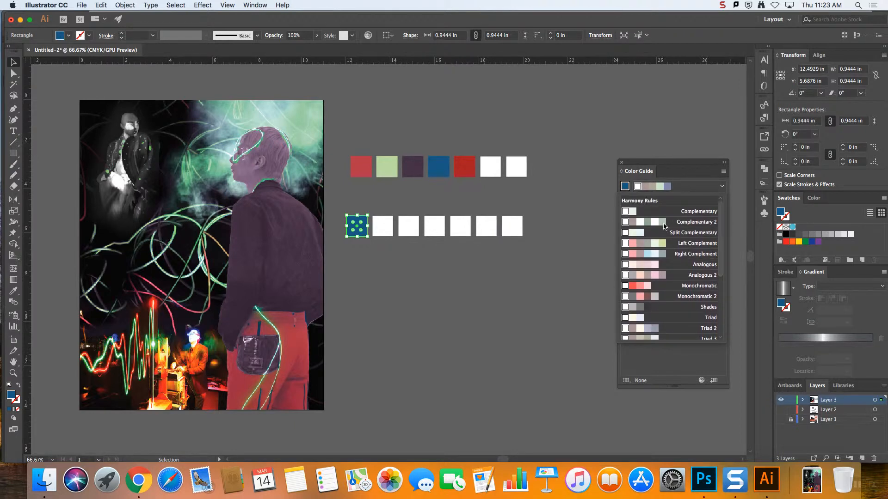
left_click(664, 224)
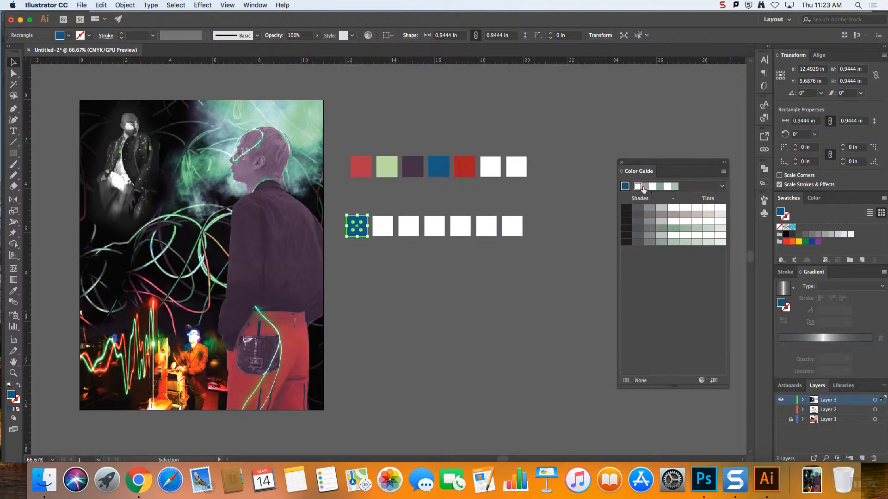
Switch the Color Guide's harmony rule to Monochromatic 2
left_click(722, 187)
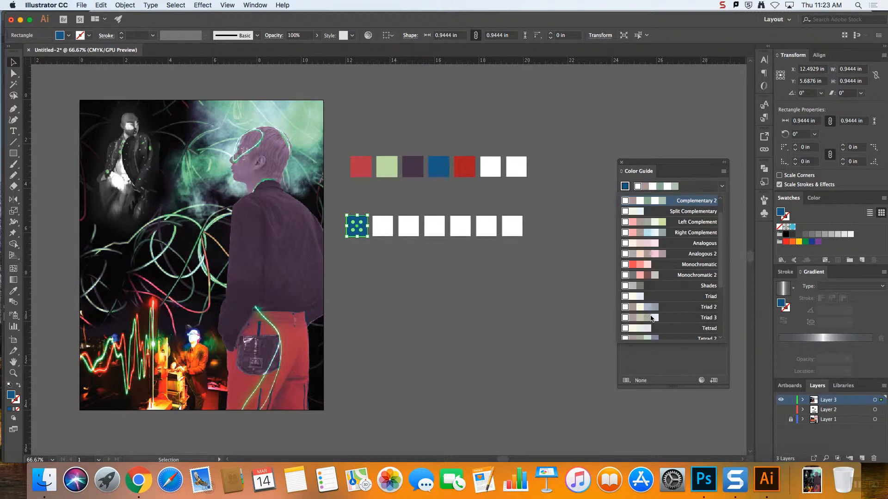
scroll(720, 299, "down", 3)
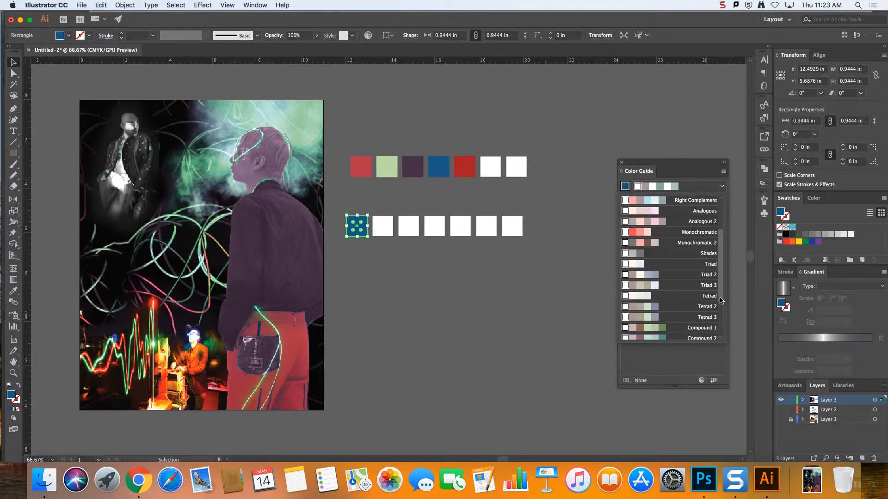
left_click(664, 244)
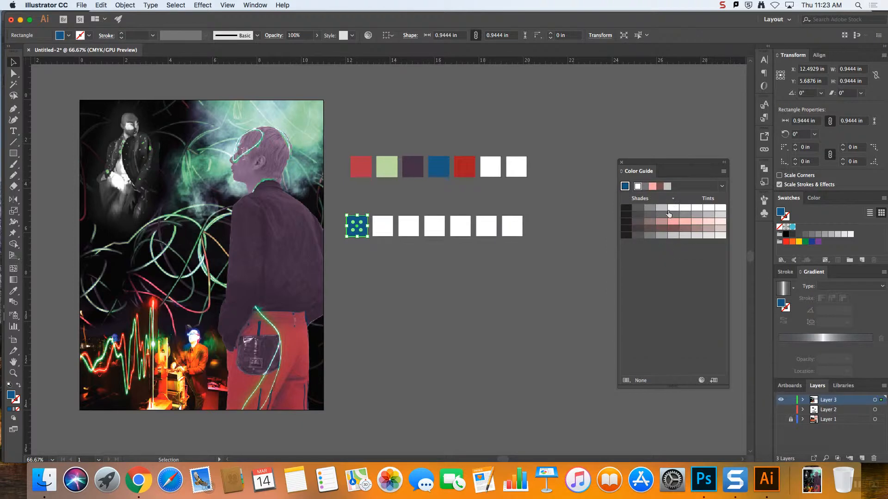
left_click(722, 186)
left_click(682, 169)
left_click(255, 4)
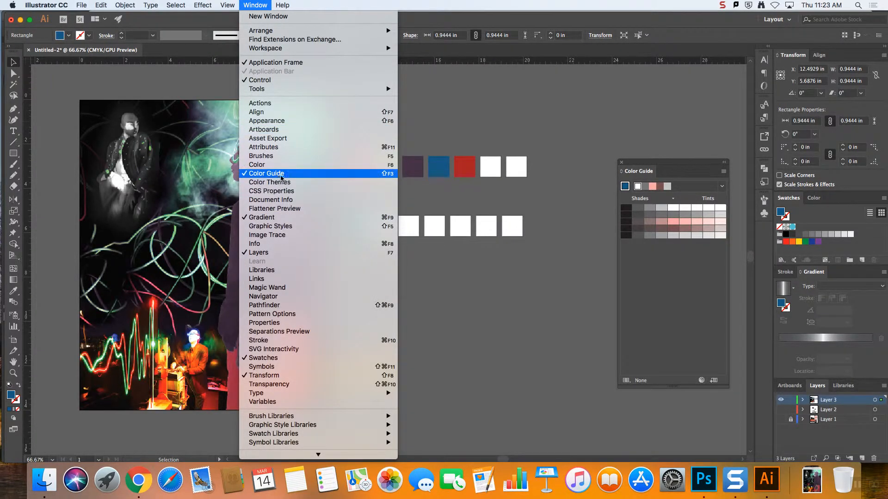
left_click(280, 178)
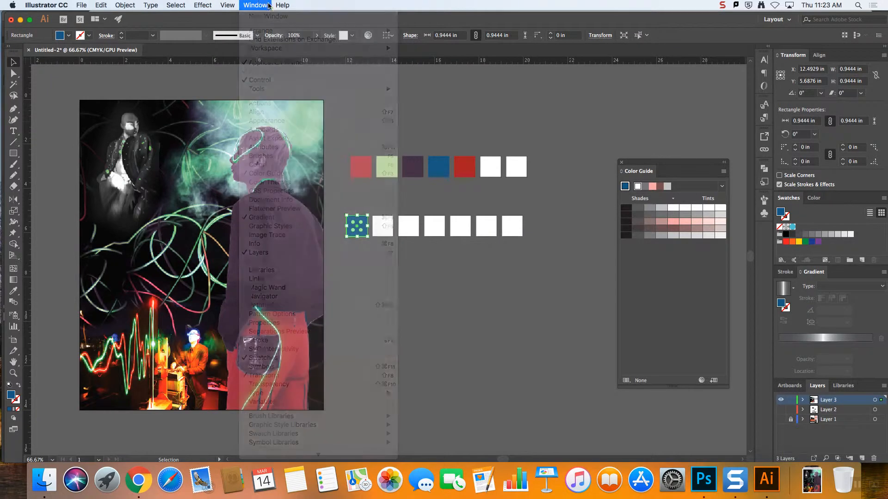
Base the Color Guide on the selected blue and try the Triad and High Contrast 2 harmony rules
left_click(625, 189)
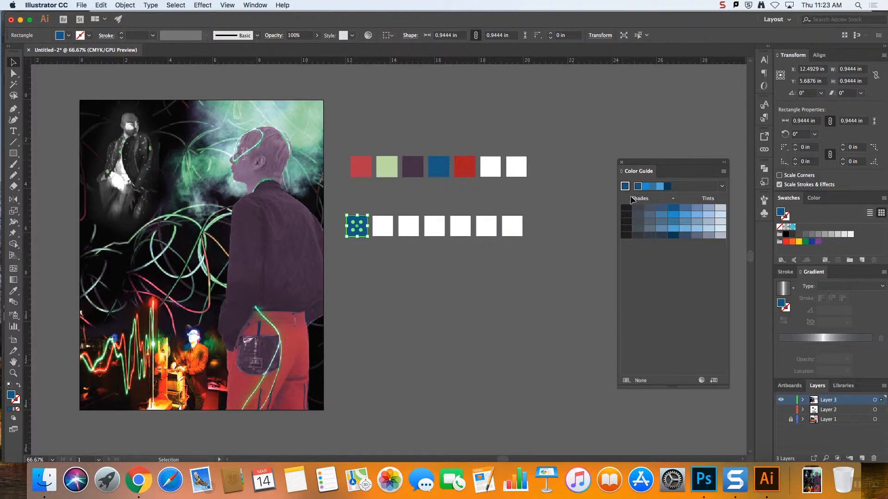
left_click(721, 187)
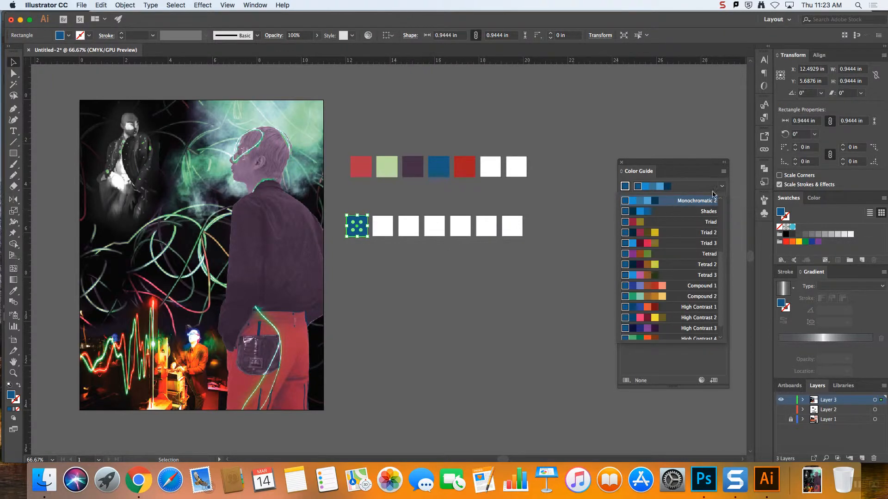
left_click_drag(722, 262, 722, 244)
left_click(671, 234)
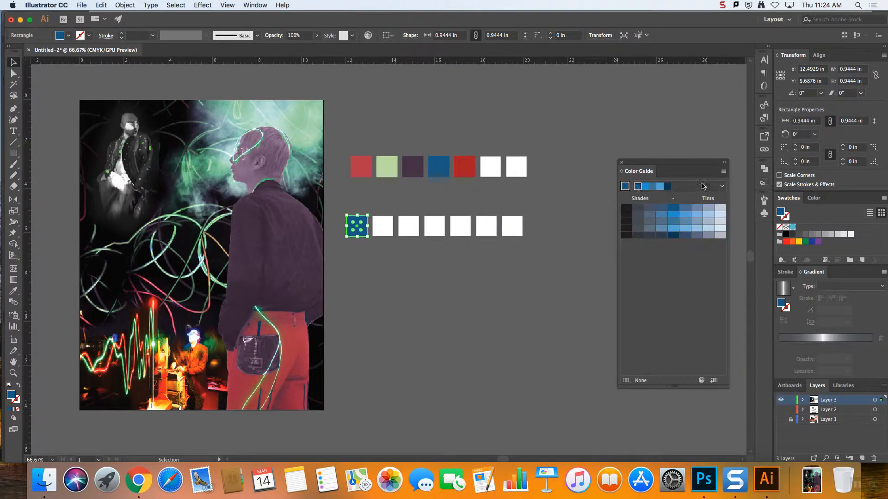
left_click(720, 186)
left_click(660, 225)
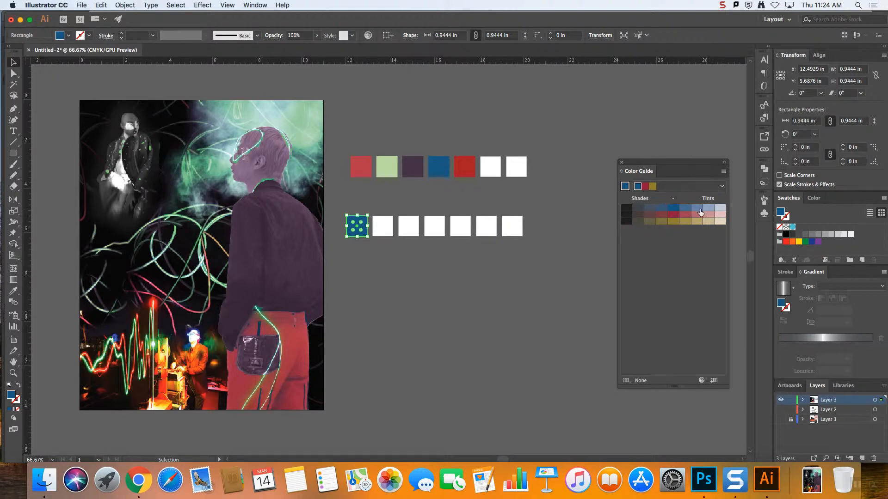
left_click(721, 186)
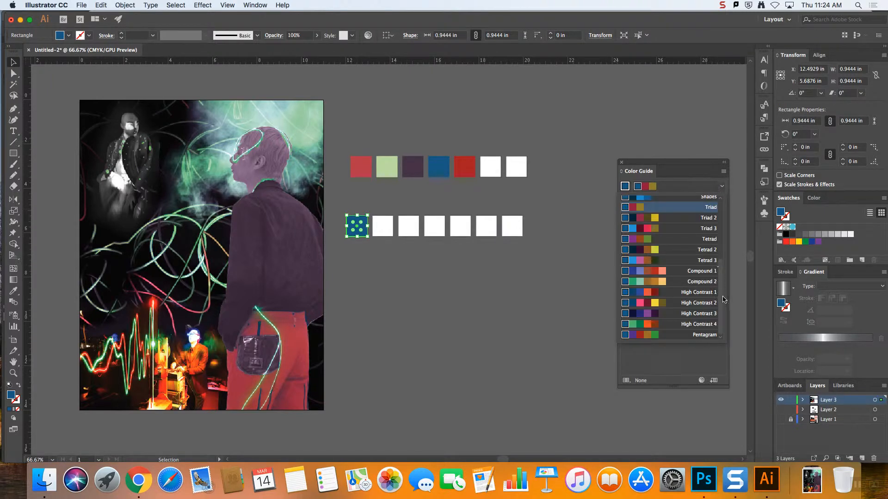
left_click(687, 303)
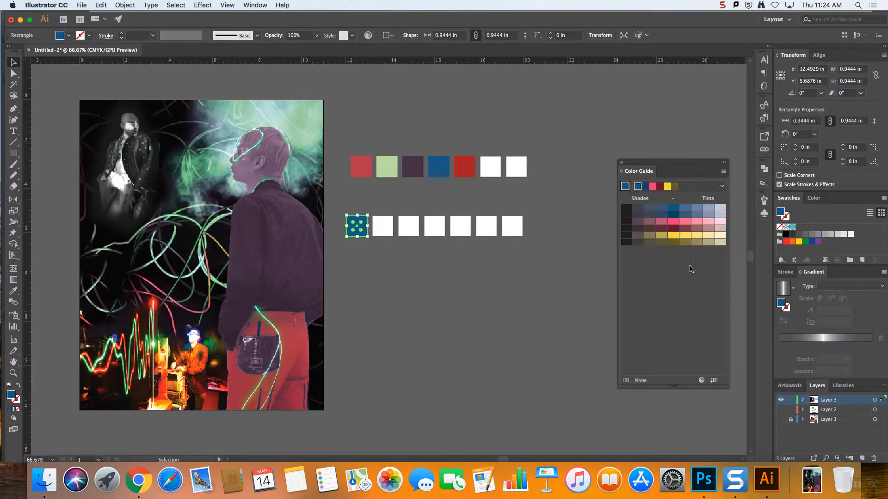
Switch the Color Guide's harmony rule to Triad 2 and deselect the blue square
left_click(720, 186)
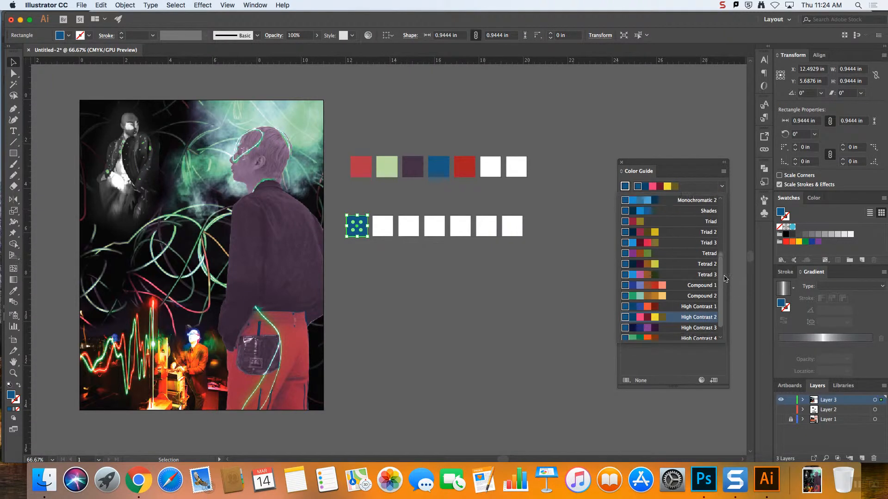
scroll(725, 279, "up", 5)
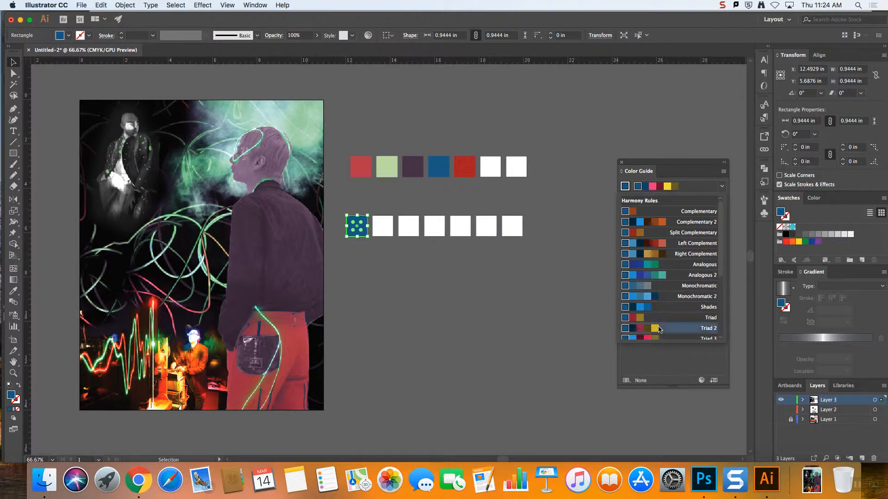
left_click(659, 328)
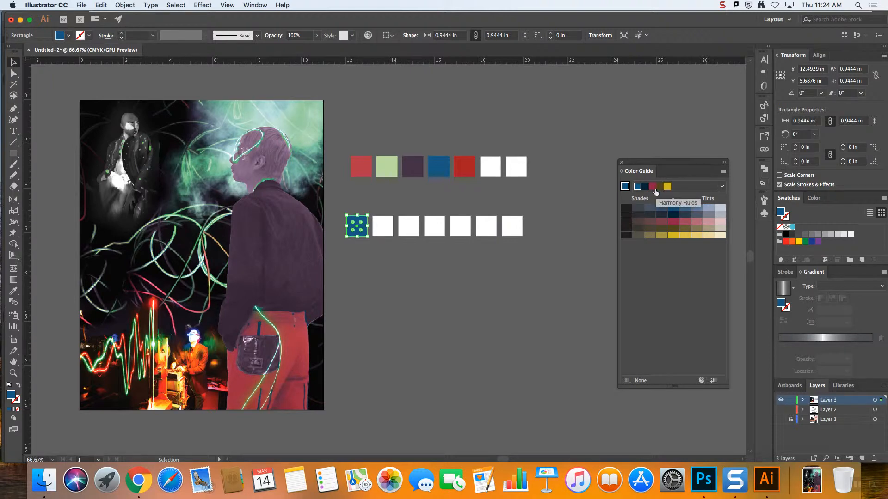
left_click(534, 285)
From the Color Guide, fill the second row's second square with dusty pink and its third with dark slate
left_click(375, 228)
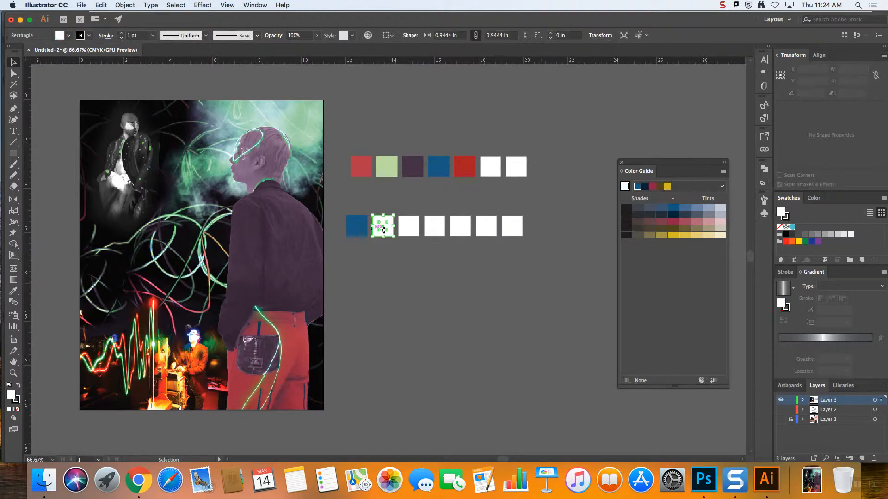
left_click(699, 226)
left_click(412, 234)
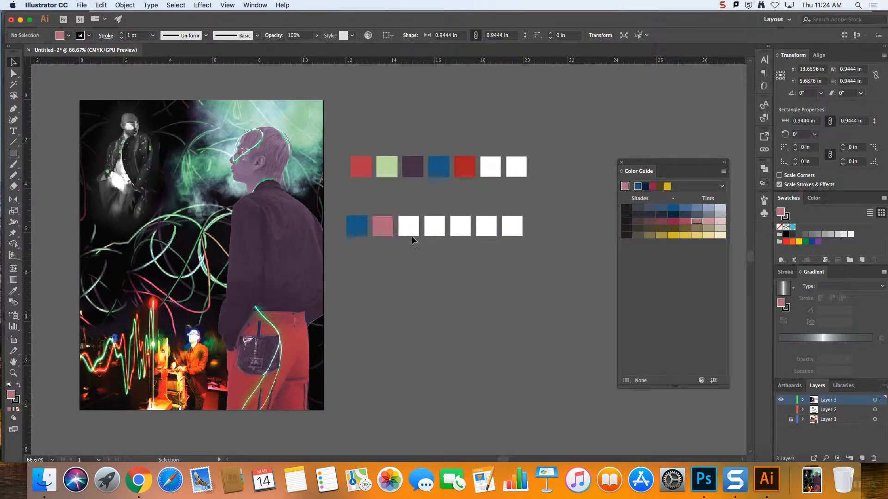
left_click(649, 214)
left_click(501, 248)
Fill the second row's fourth square with a muted light blue and its fifth with mustard yellow from the Color Guide
left_click(432, 227)
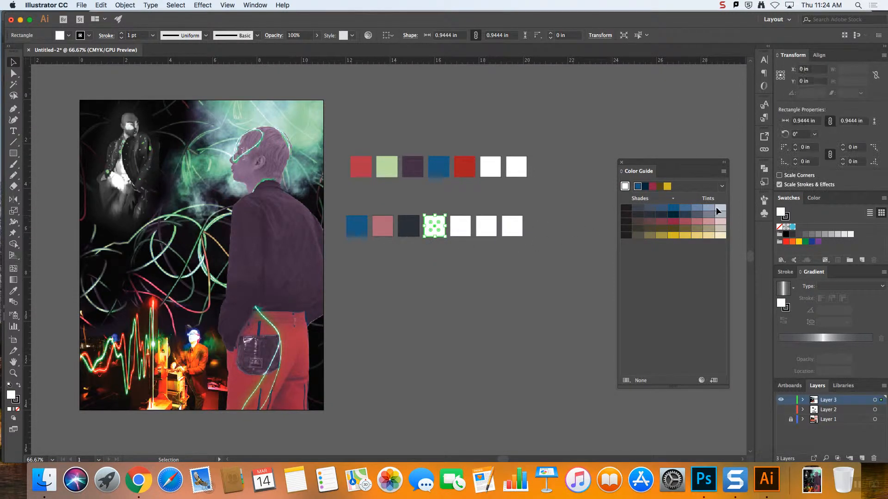
left_click(697, 208)
left_click(510, 250)
left_click(460, 226)
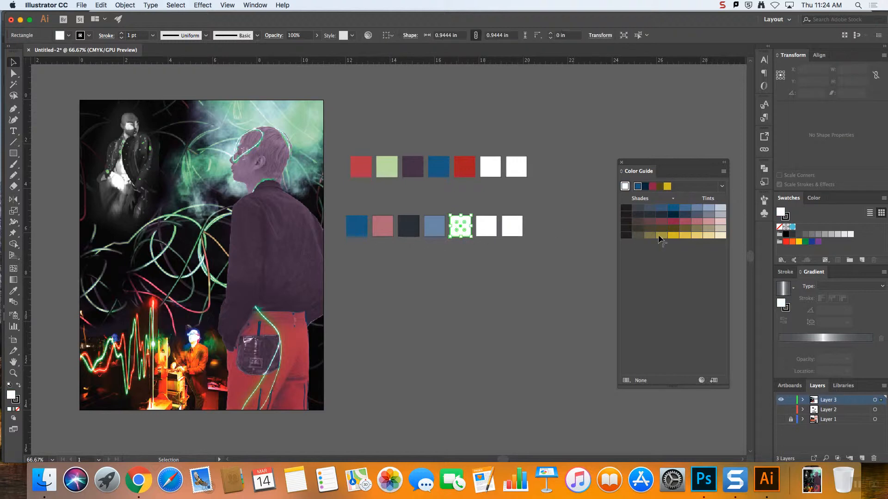
left_click(661, 235)
Fill the last two white squares of the second row with crimson from the Color Guide
left_click_drag(518, 255, 489, 225)
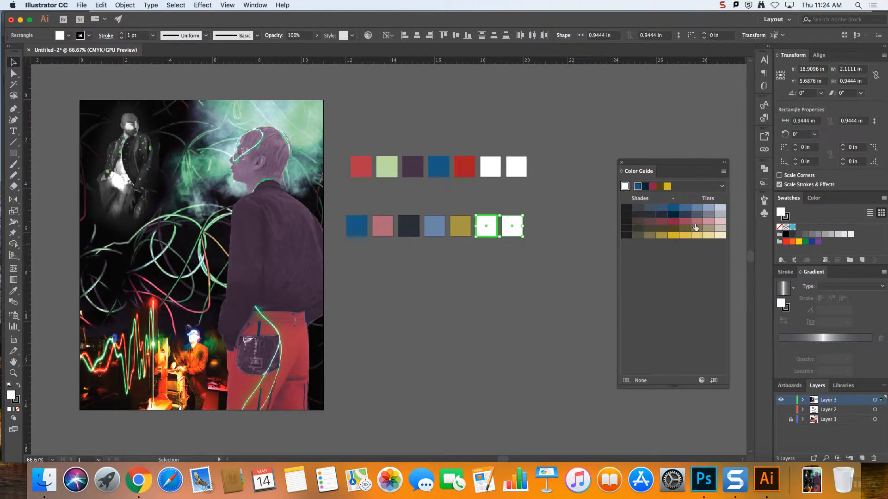
left_click(673, 221)
left_click(538, 263)
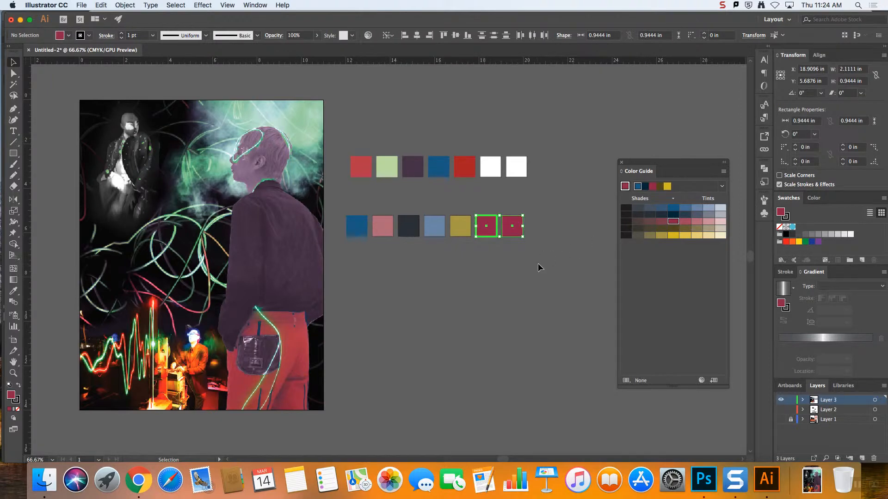
Change the last square of the second row to the palest pink tint in the Color Guide
left_click(516, 231)
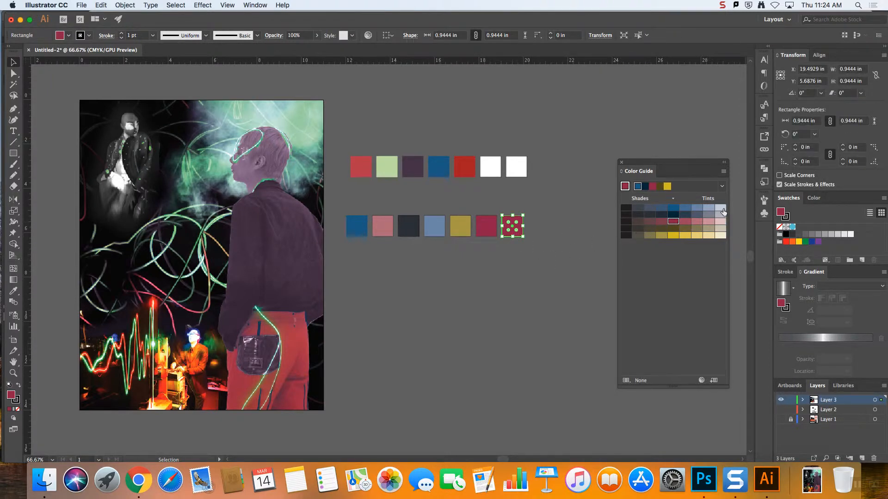
left_click(720, 221)
left_click(547, 266)
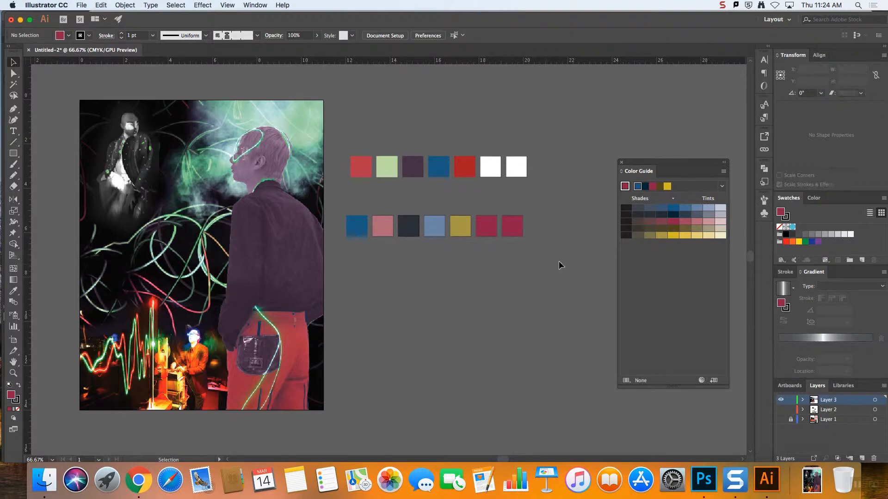
left_click(512, 225)
left_click(721, 222)
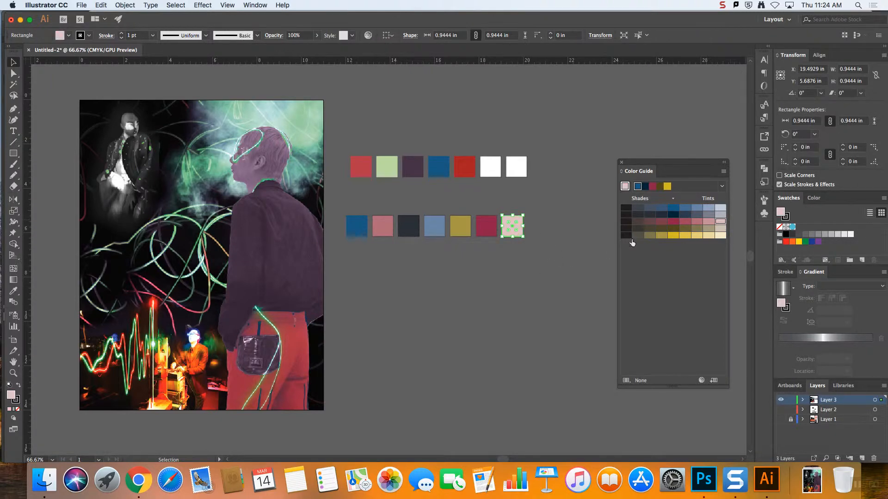
left_click(568, 251)
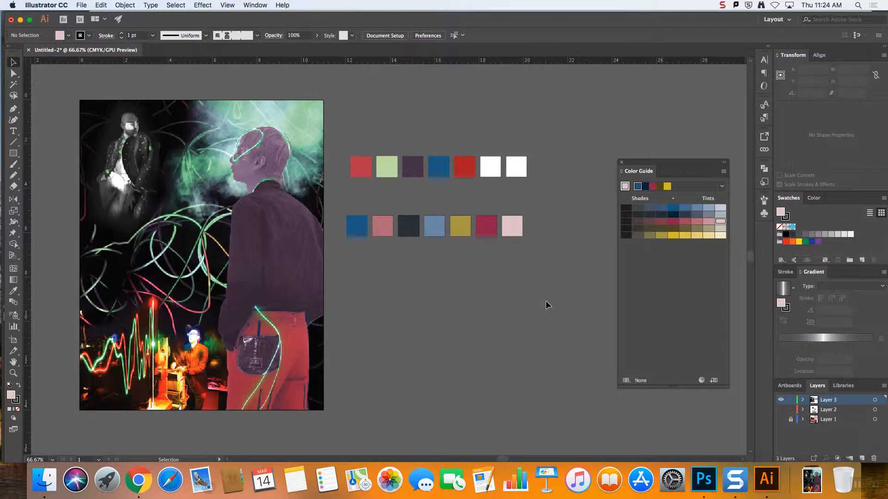
left_click_drag(339, 206, 532, 246)
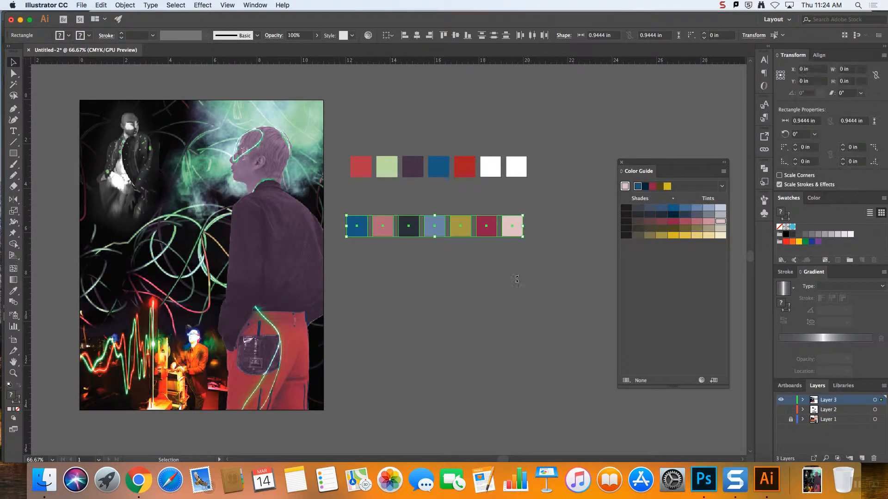
left_click(542, 283)
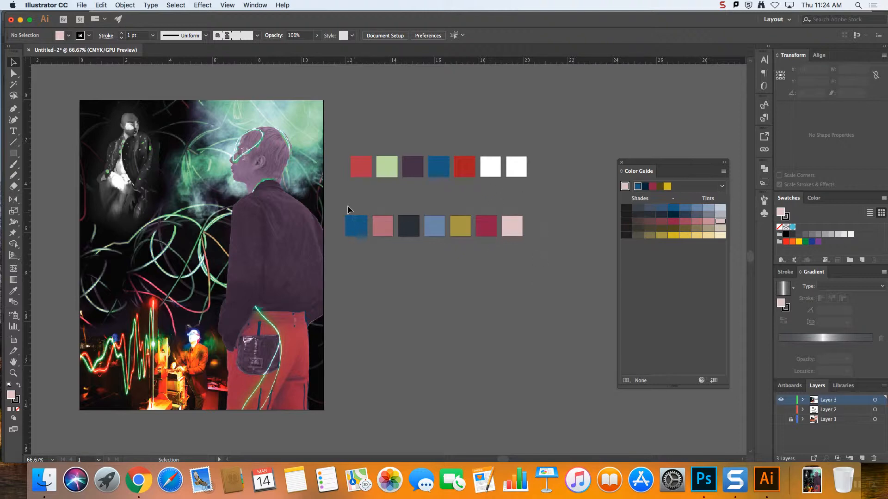
left_click_drag(338, 204, 571, 300)
left_click(571, 293)
Switch to Chrome and open the settings of the "Client" Assignment on the Moodle course page for editing
left_click(138, 480)
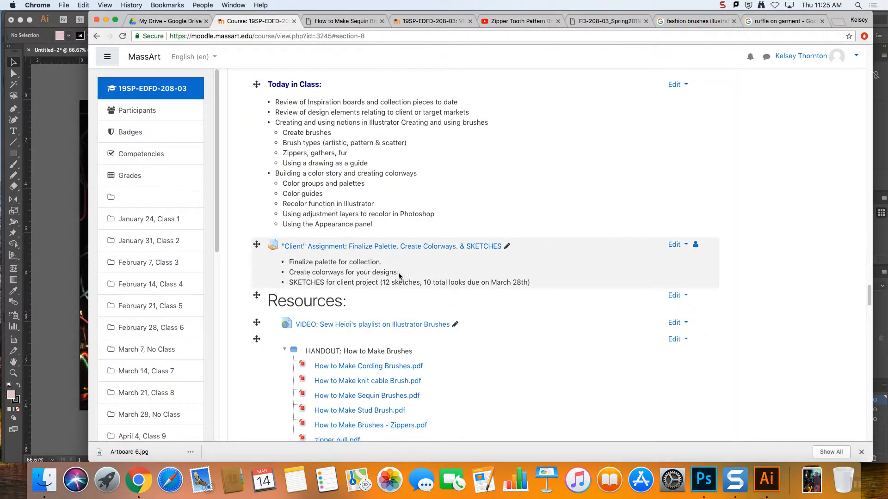
left_click_drag(397, 273, 291, 274)
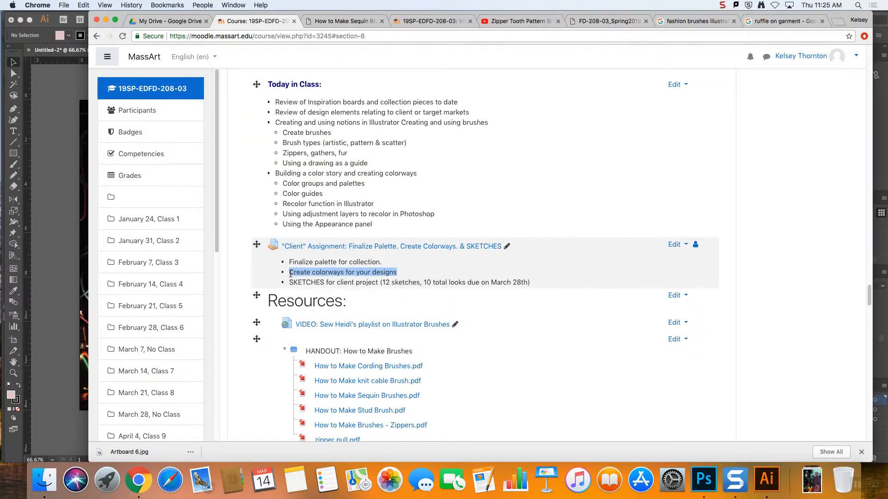
double_click(323, 272)
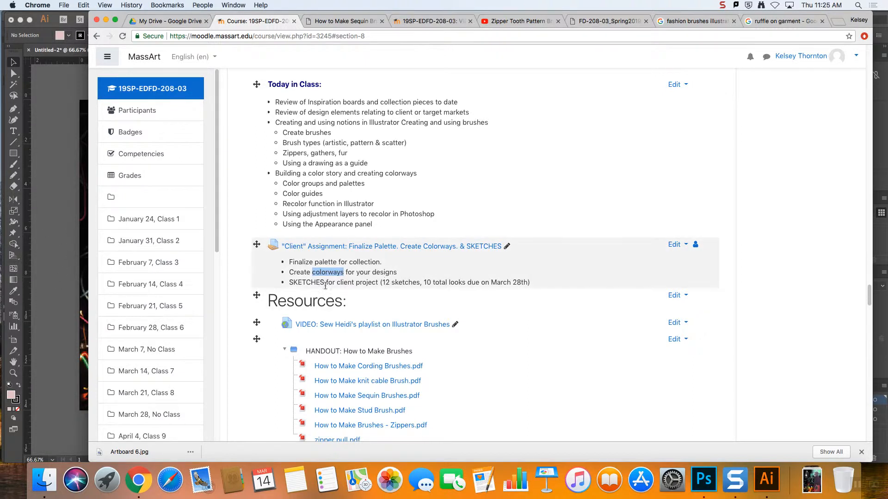
left_click(676, 244)
left_click(597, 260)
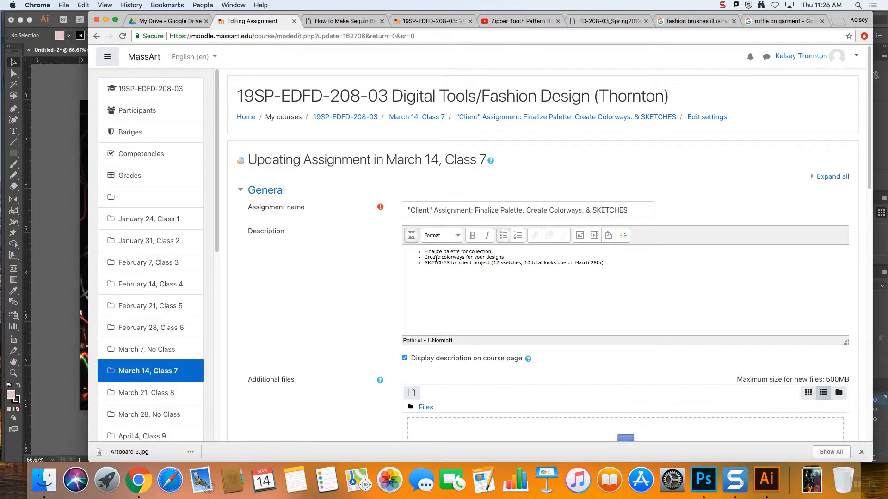
Insert the number 3 before "colorways" in the second bullet of the assignment description
left_click(443, 257)
type("3")
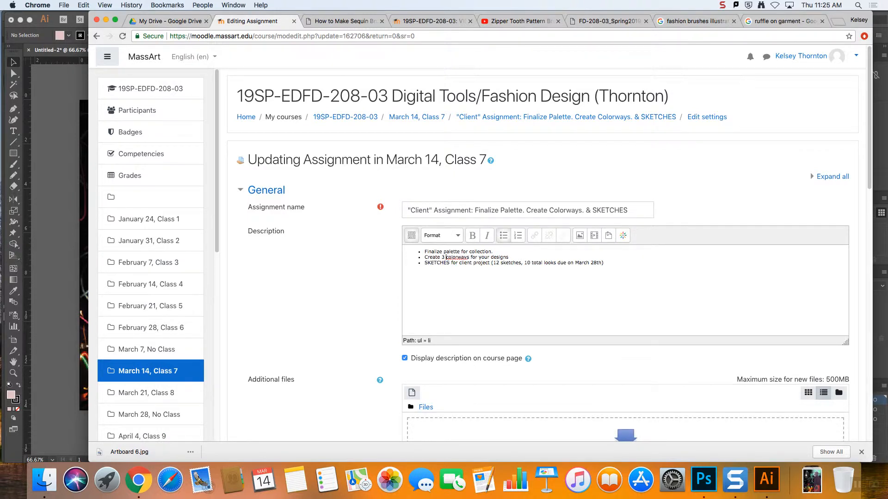
left_click(530, 256)
left_click_drag(494, 252, 424, 252)
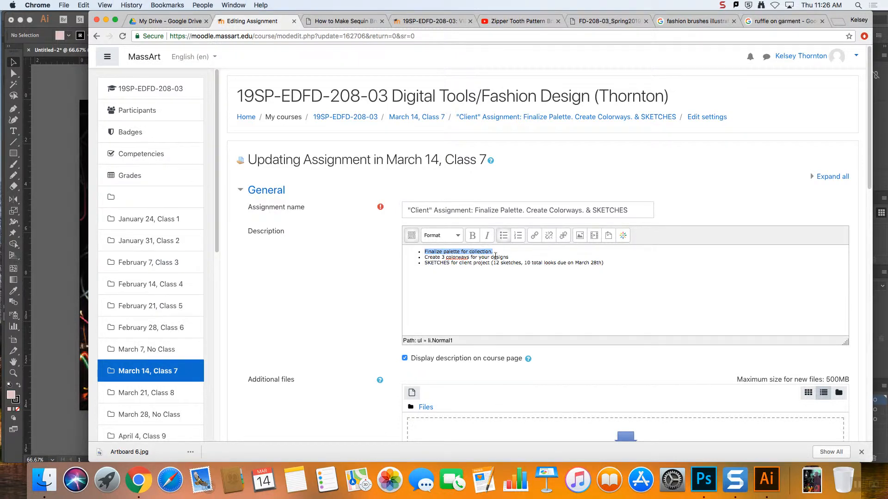
left_click_drag(509, 258, 424, 258)
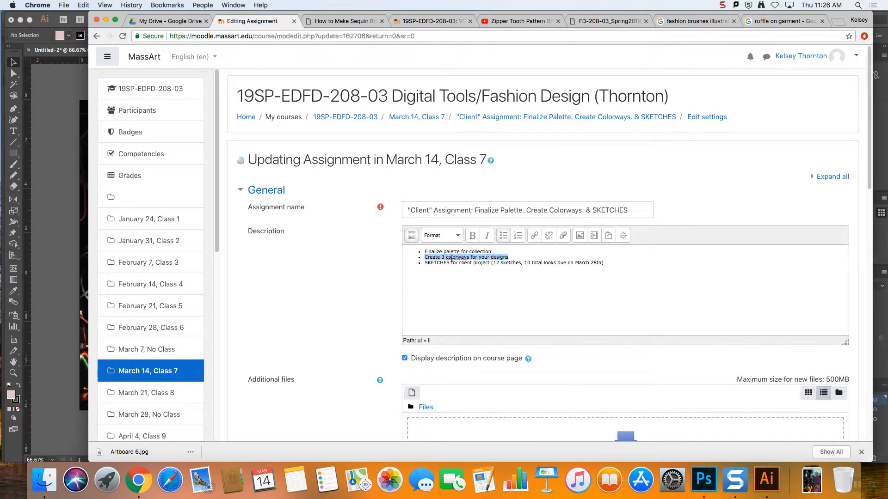
Reword the second bullet to "Create 2 other colorways" and add in parentheses that these are besides the main palette
left_click(446, 258)
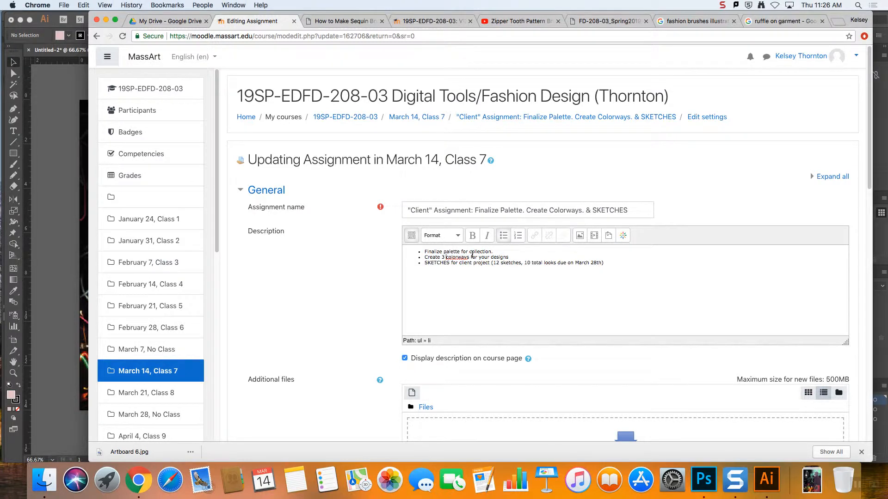
key("BackSpace")
key("BackSpace")
type("2 other ")
type("(Besides ")
type("your main Pal")
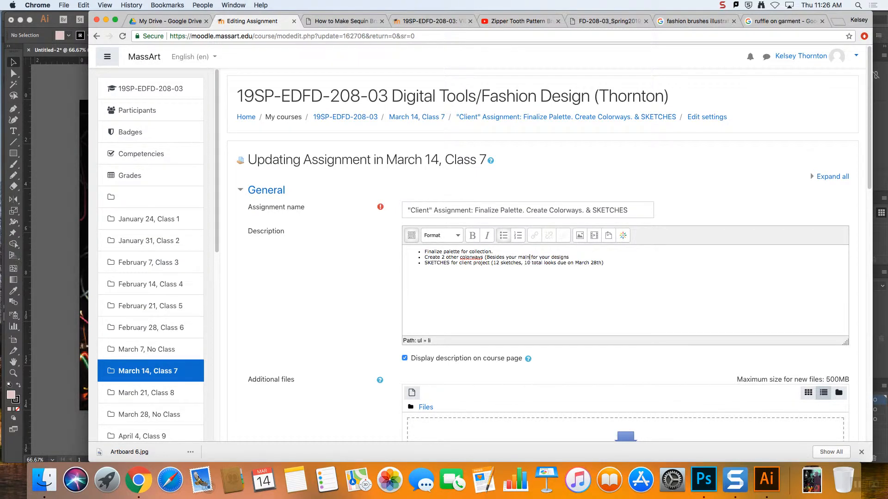
type("lete")
key("BackSpace")
key("BackSpace")
type("te)")
Save the edited assignment and return to the course
left_click(618, 259)
scroll(340, 338, "down", 15)
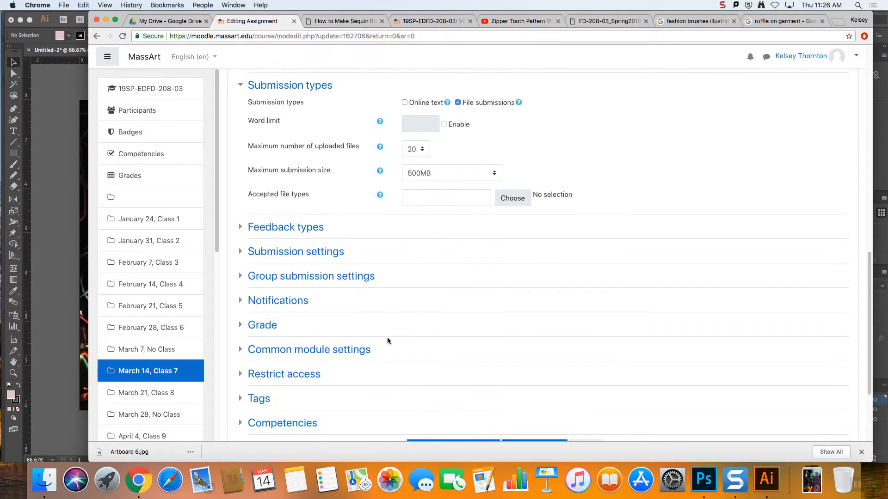
left_click(474, 329)
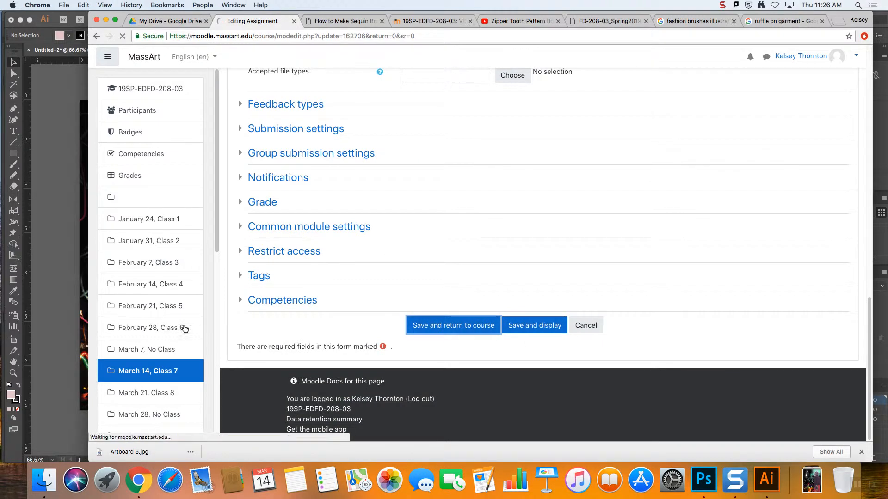
Switch to Illustrator and duplicate the second row of seven color squares directly below as a third row
left_click(64, 340)
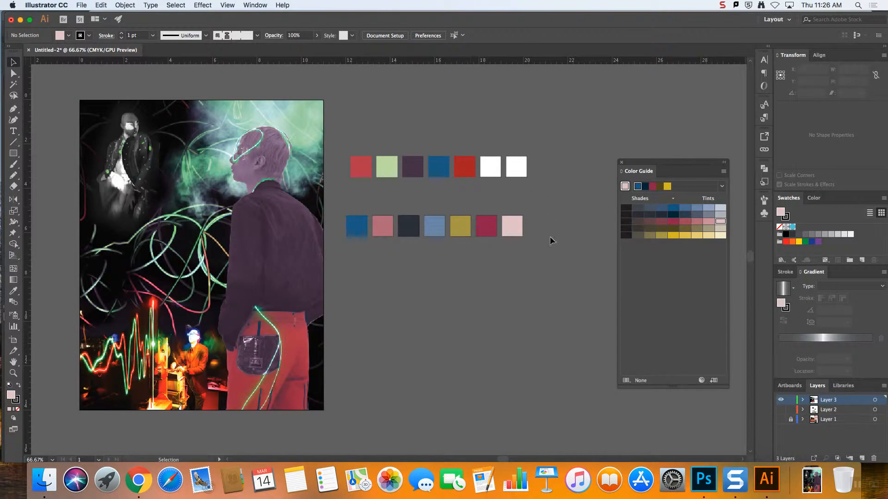
left_click_drag(345, 204, 484, 226)
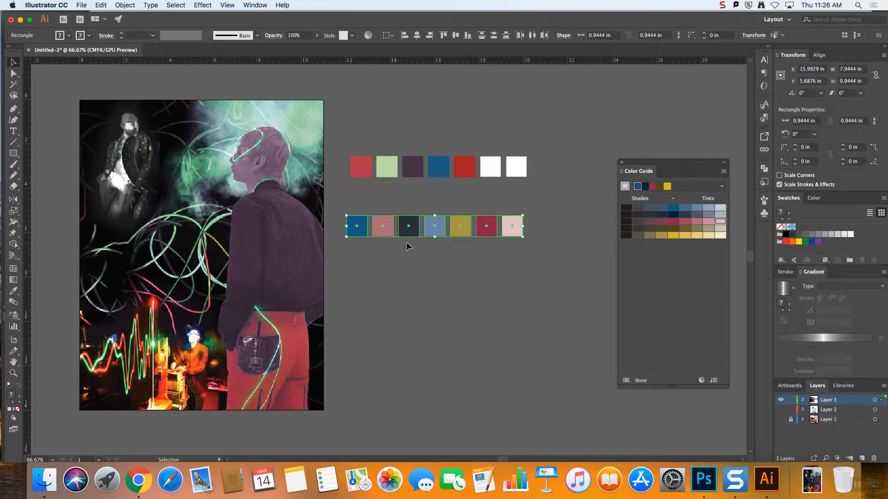
left_click_drag(434, 226, 434, 274)
left_click(586, 251)
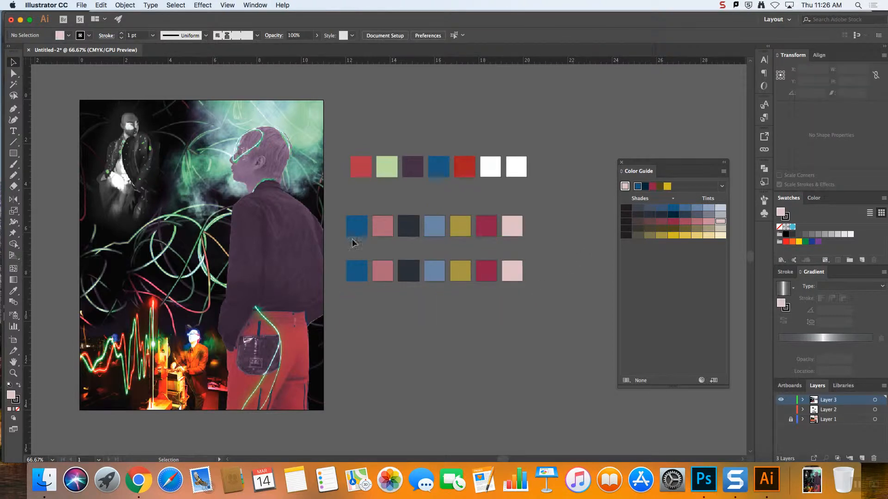
Open Recolor Artwork for the third row of squares, place the dialog fully in view and check the light blue's colorization options
left_click_drag(352, 243, 339, 249)
scroll(369, 56, "up", 1)
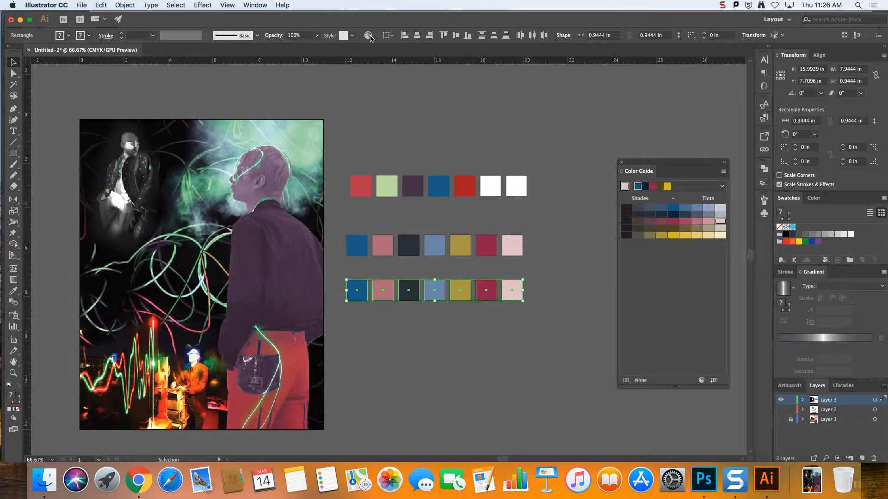
left_click(369, 36)
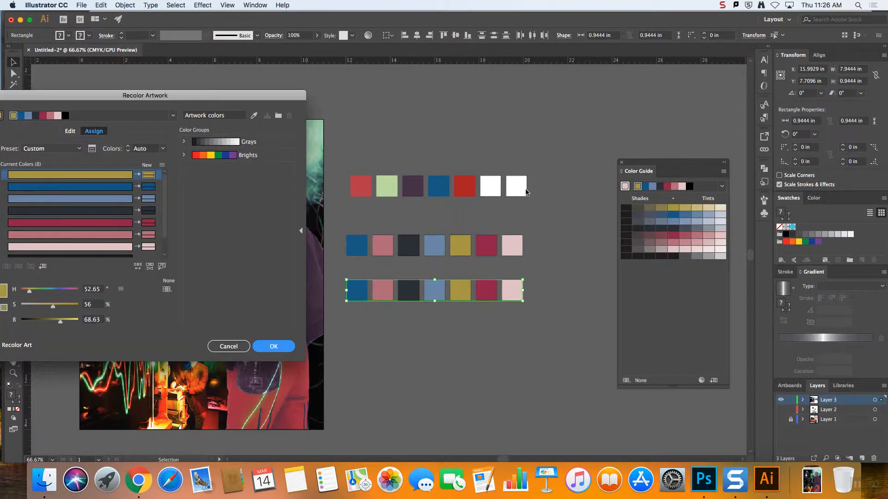
left_click_drag(208, 94, 248, 75)
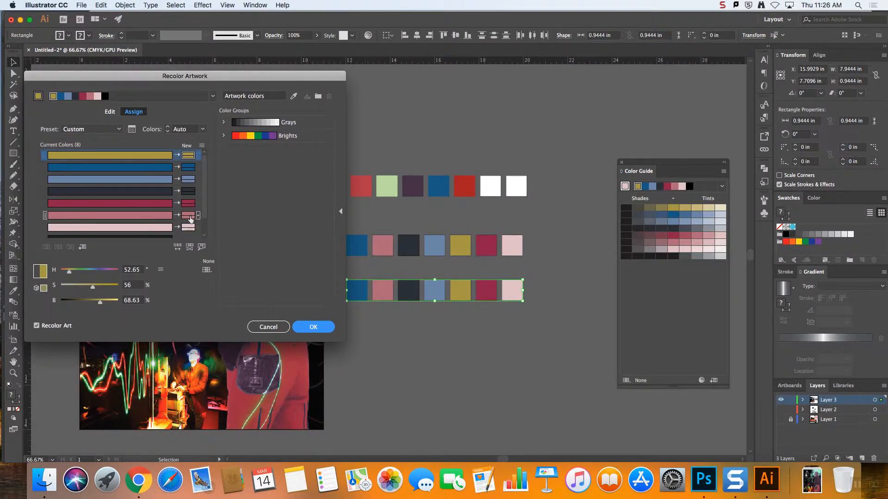
left_click(198, 180)
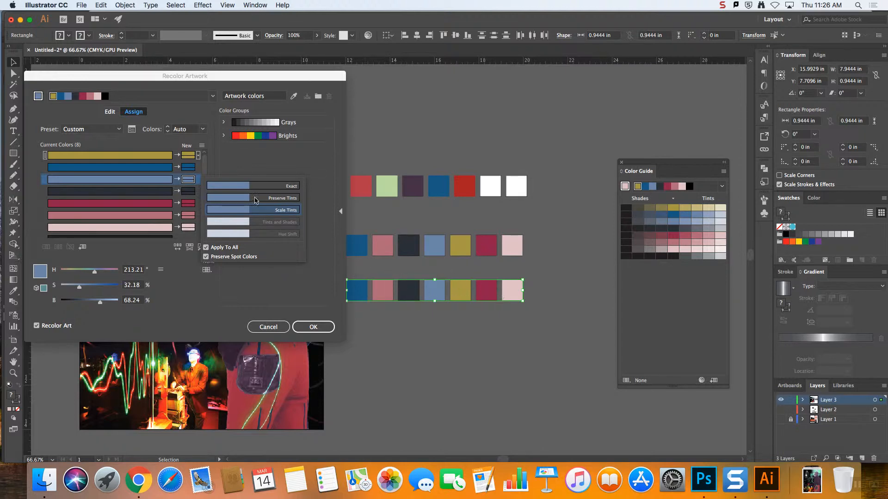
left_click(221, 172)
Link the harmony colors on the color wheel, shift the third row toward greens and purples, and set the purple's brightness to 90%
left_click(110, 111)
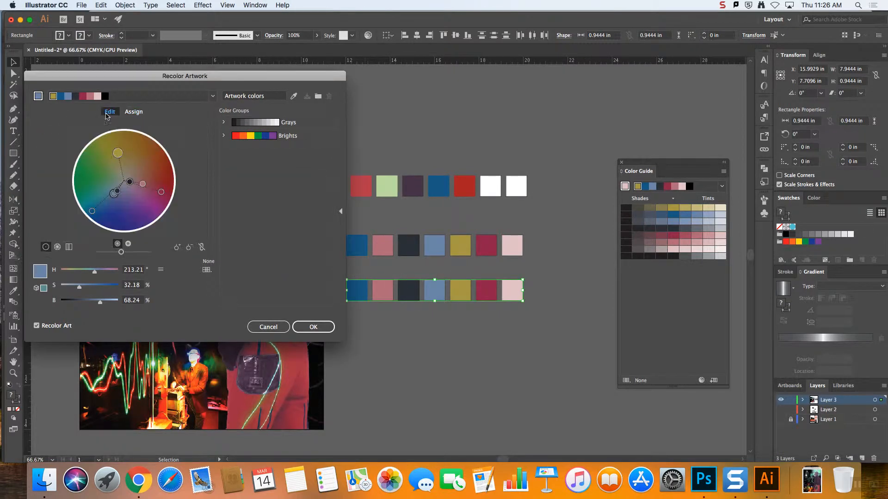
left_click(202, 247)
left_click_drag(114, 193, 142, 209)
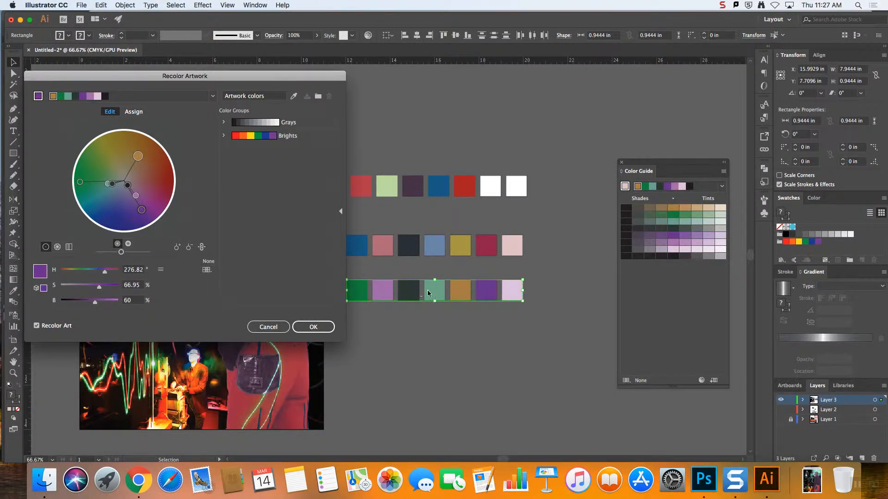
left_click_drag(142, 209, 140, 210)
left_click_drag(95, 302, 112, 304)
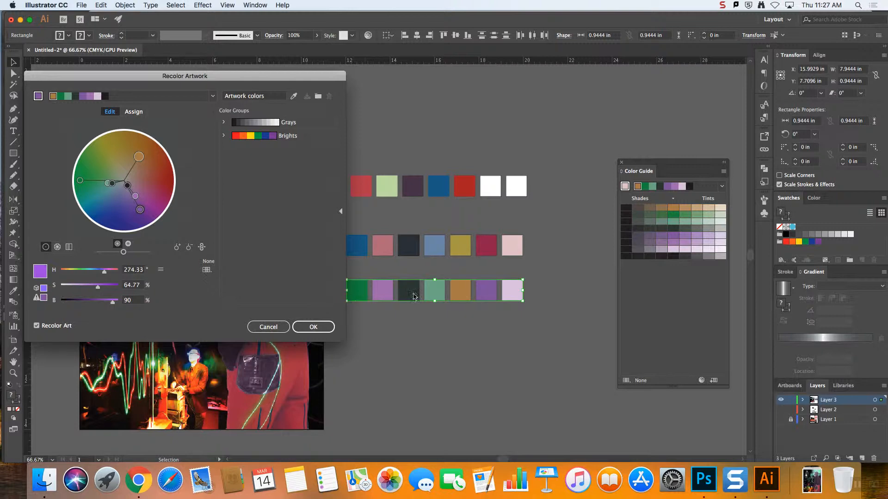
Inspect the colorization options, Color Picker and color swatches offered for the orange replacement color in Assign mode
left_click(126, 112)
left_click(198, 156)
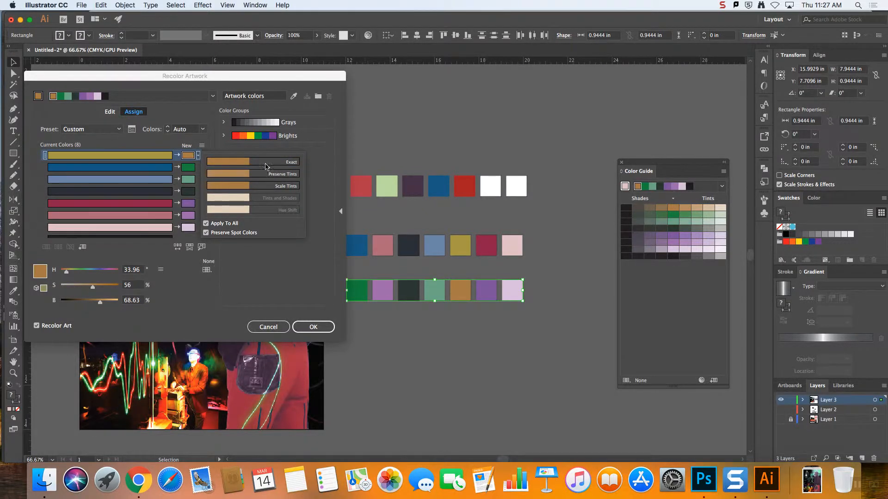
left_click(112, 114)
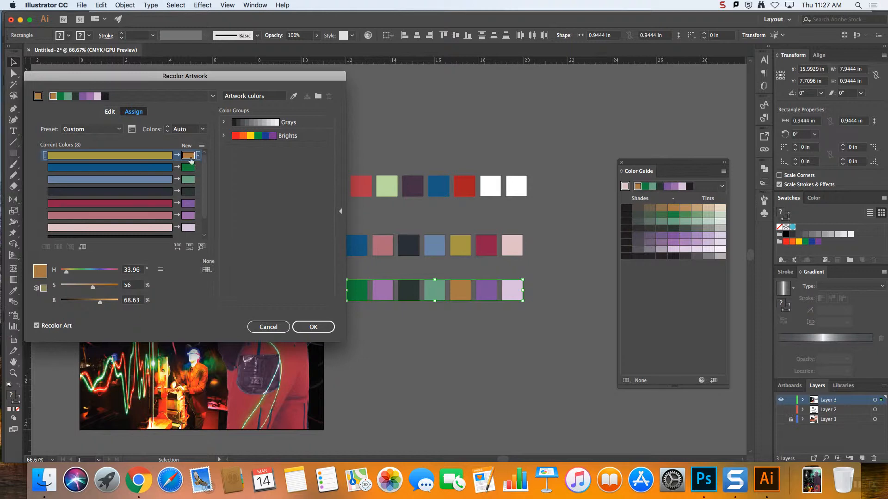
double_click(188, 155)
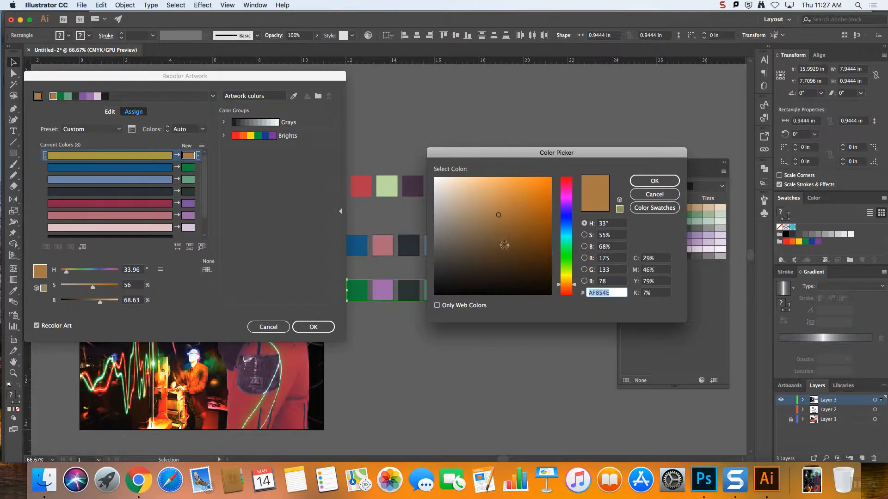
left_click(654, 208)
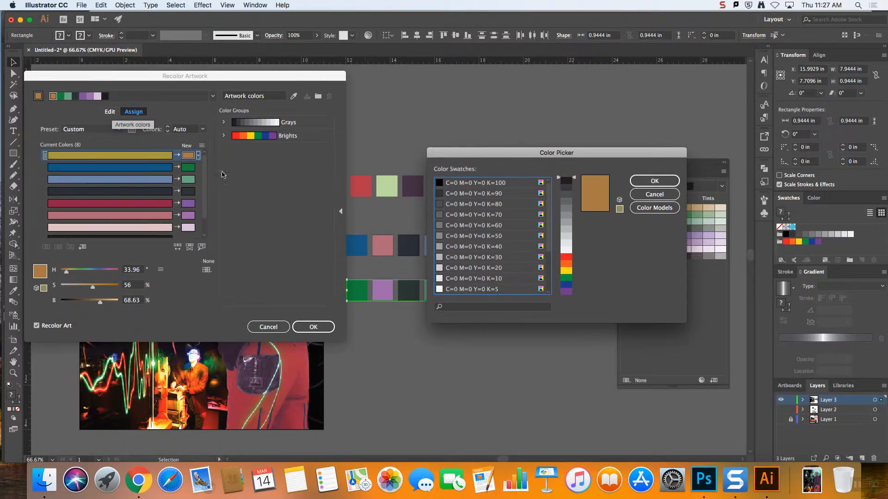
key("Return")
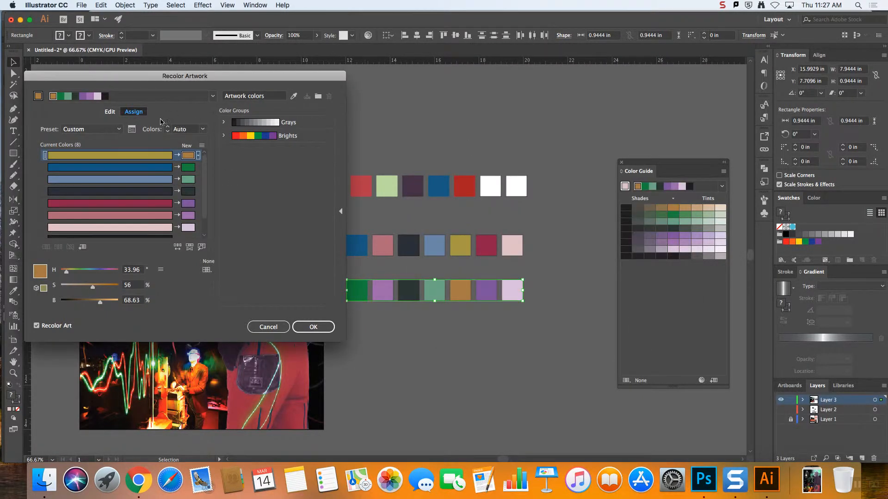
Rotate the linked harmony on the color wheel so the orange becomes blue and the first square a dark red
left_click(110, 113)
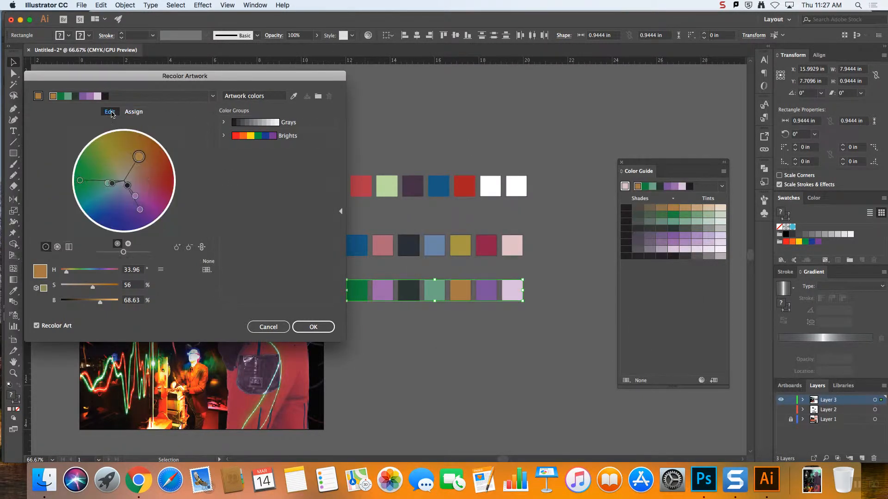
left_click(202, 247)
mouse_move(138, 157)
left_mouse_down()
mouse_move(149, 191)
mouse_move(139, 218)
mouse_move(126, 214)
left_mouse_up()
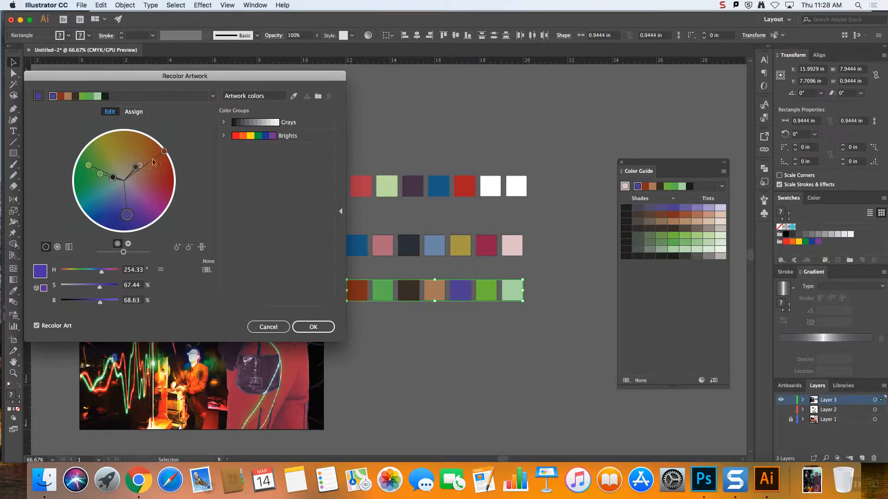
left_click_drag(164, 151, 157, 184)
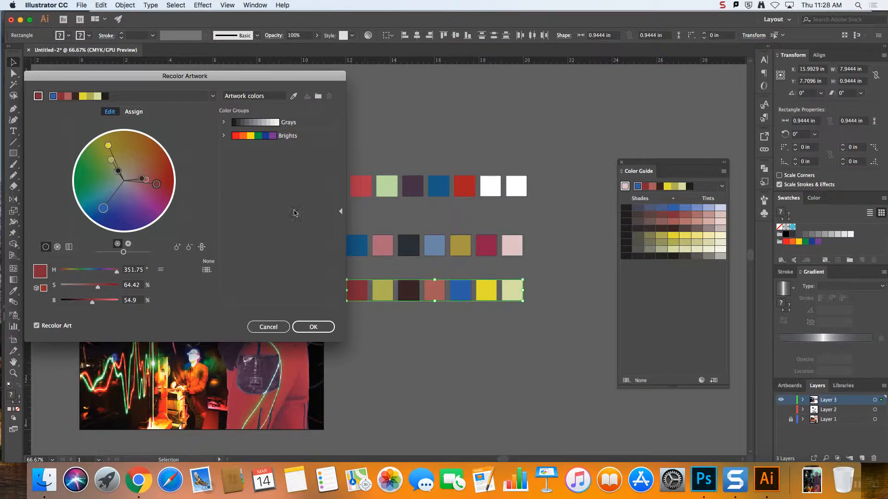
Unlink the harmony colors, shift individual hues, make the dark square brown with 33% brightness, and apply the recolor
left_click(202, 248)
left_click_drag(161, 190, 139, 165)
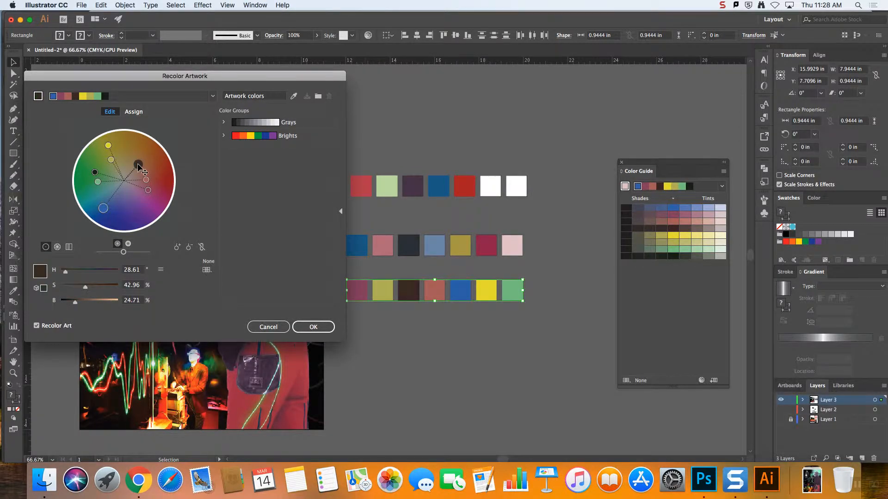
mouse_move(76, 303)
left_mouse_down()
mouse_move(96, 305)
mouse_move(81, 306)
left_mouse_up()
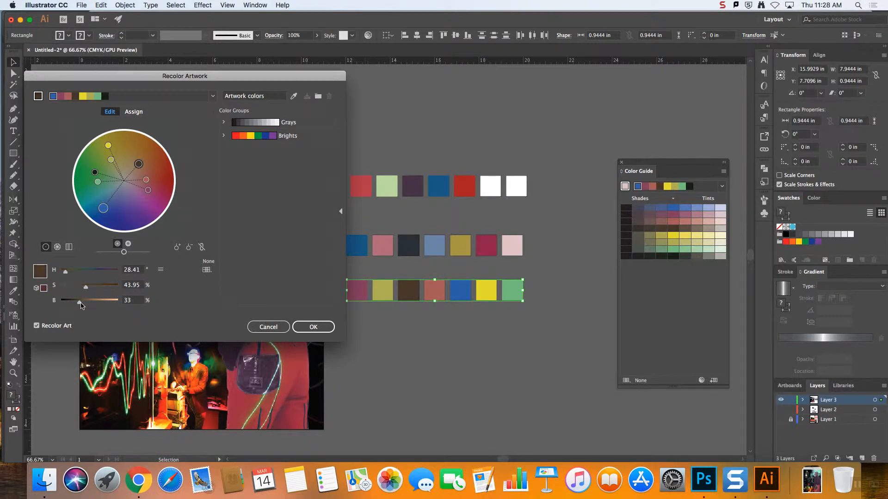
left_click(313, 327)
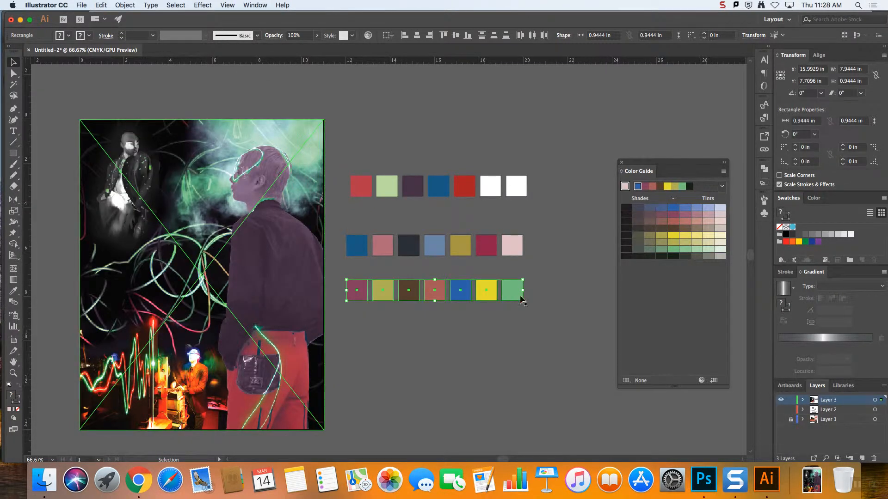
left_click(531, 320)
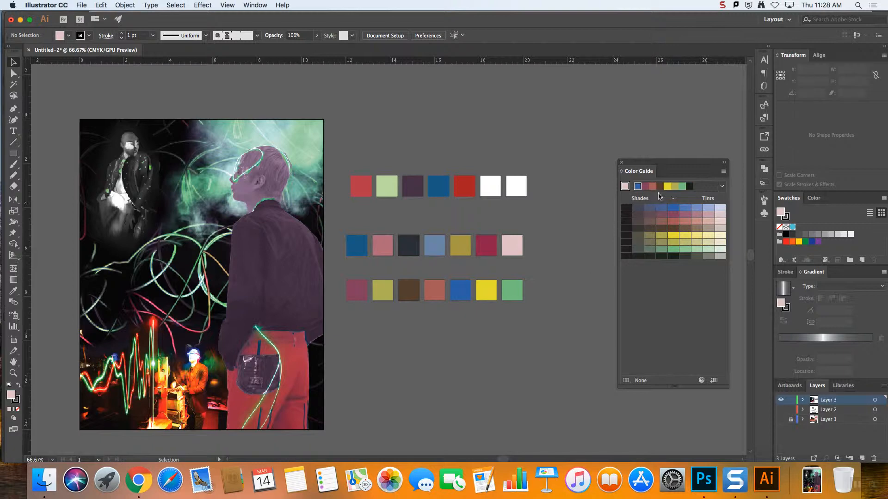
Select the third row of squares and move the floating Color Guide panel higher on the canvas
scroll(515, 320, "up", 1)
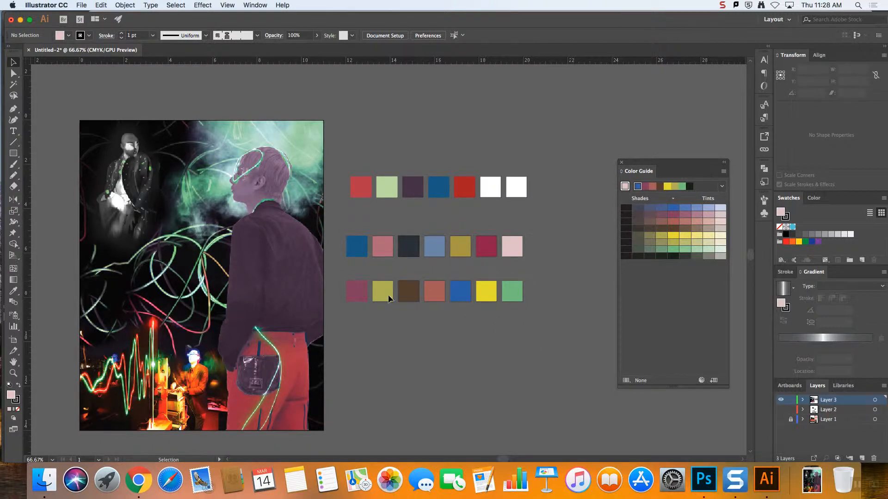
left_click_drag(342, 276, 530, 307)
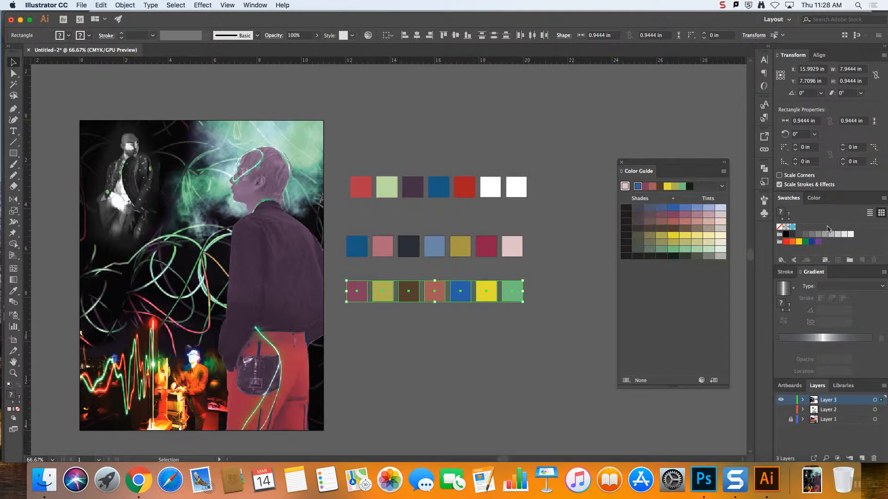
left_click_drag(635, 163, 615, 99)
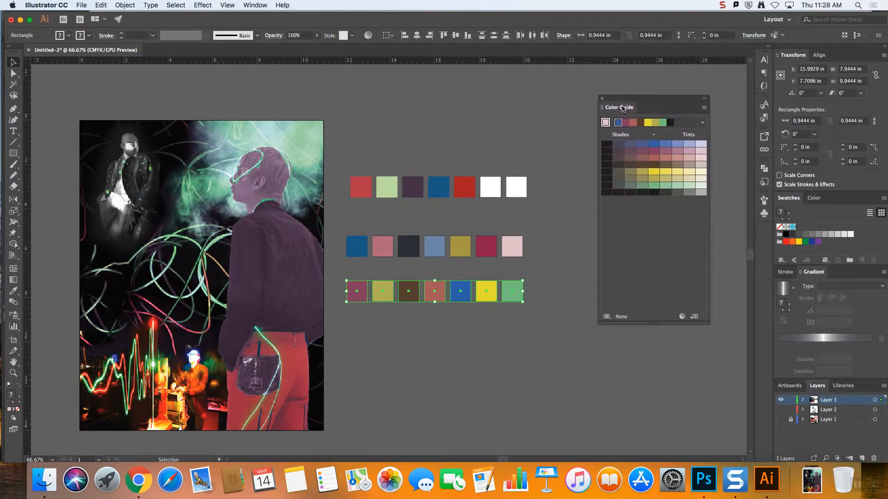
left_click(765, 201)
left_click(766, 201)
left_click(781, 260)
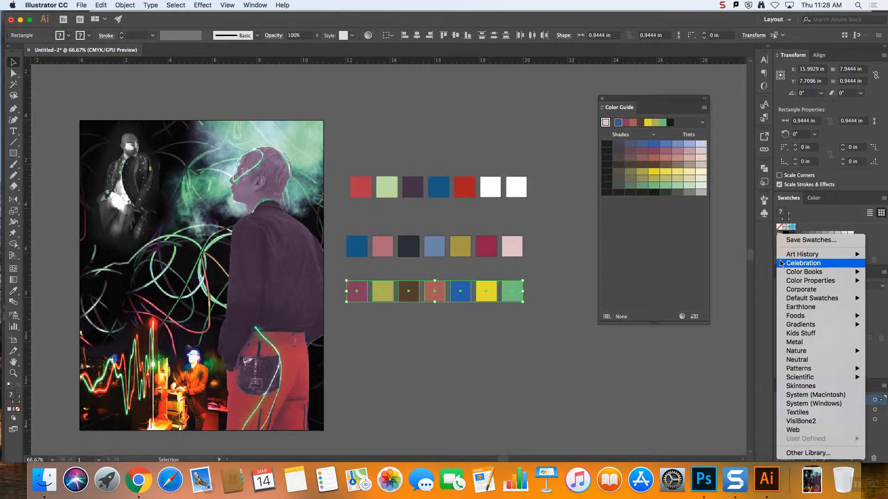
mouse_move(801, 327)
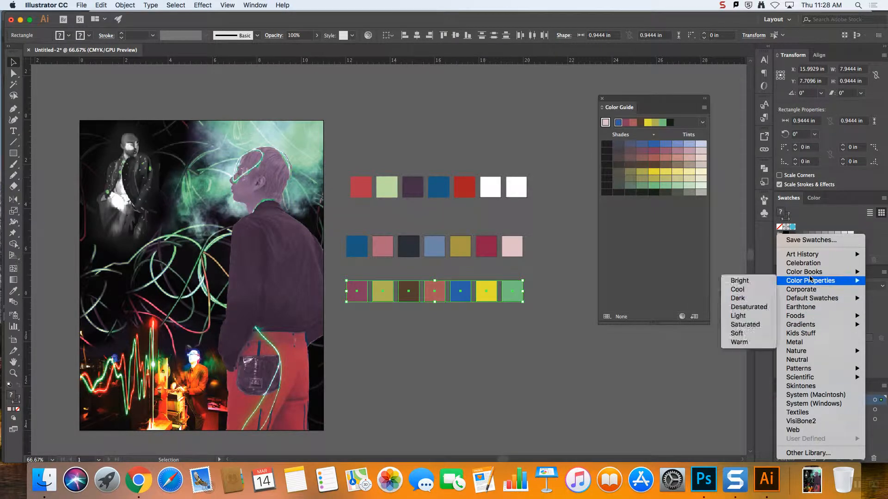
left_click(825, 220)
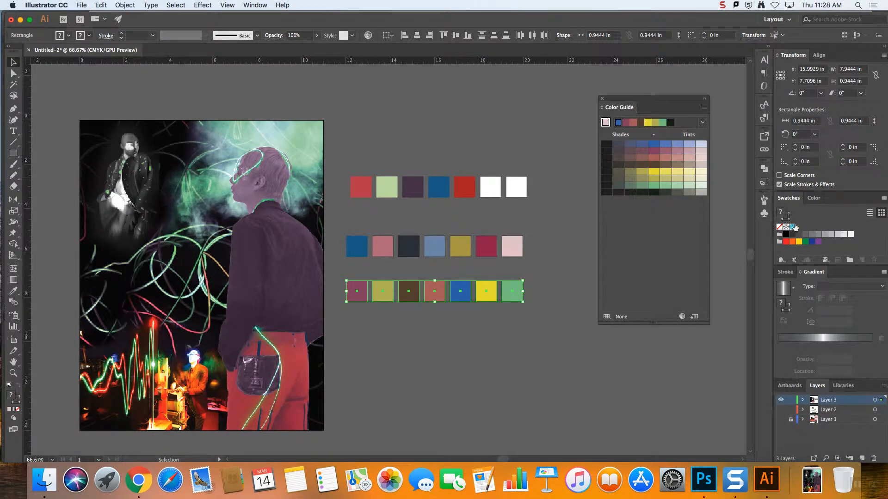
left_click(782, 260)
left_click(812, 214)
Open the Art & Illustration default swatch library and place it over the lower part of the Color Guide
left_click(782, 260)
mouse_move(794, 299)
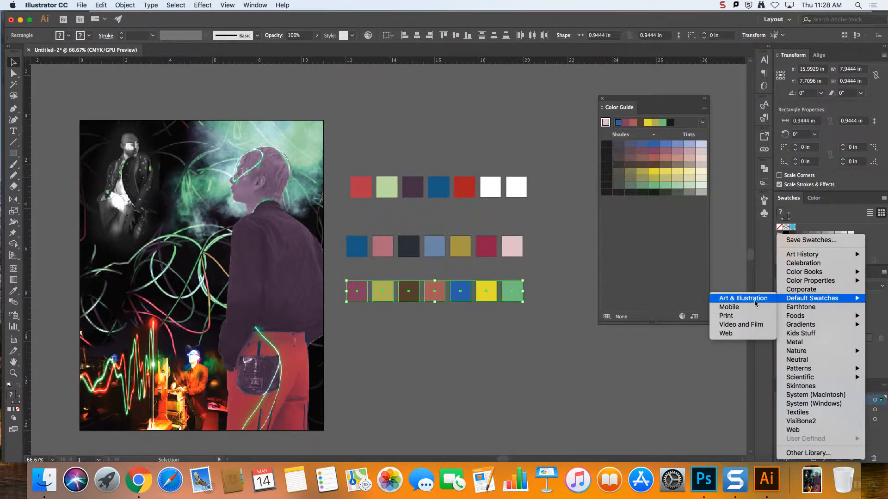
left_click(736, 299)
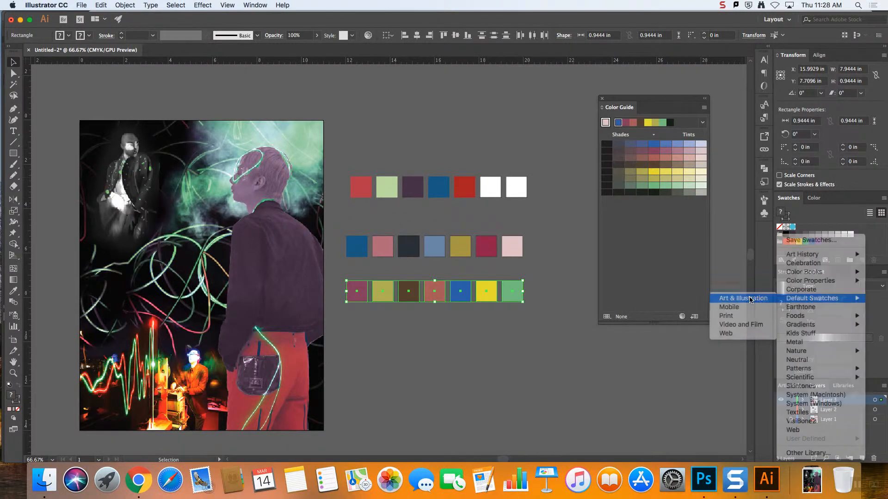
left_click_drag(444, 238, 695, 342)
Add the full set of Art & Illustration swatches to the document's swatches, close the library and deselect the row
left_click(609, 226)
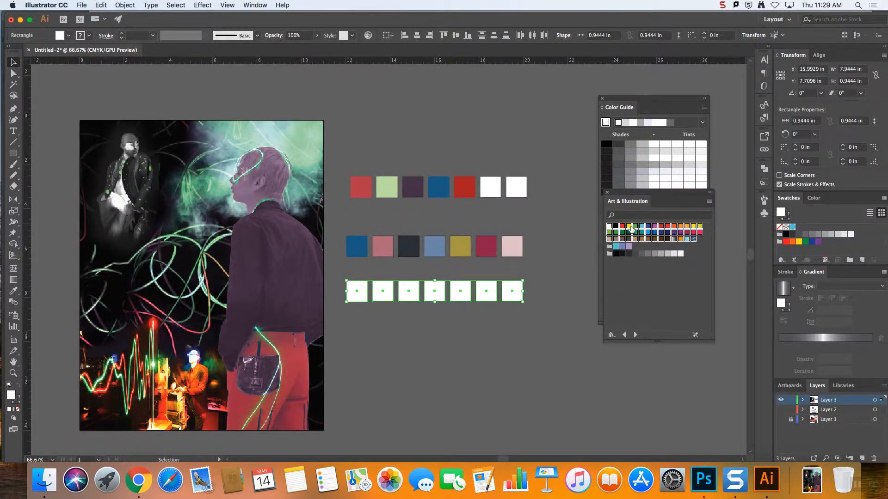
left_click_drag(631, 230, 802, 230)
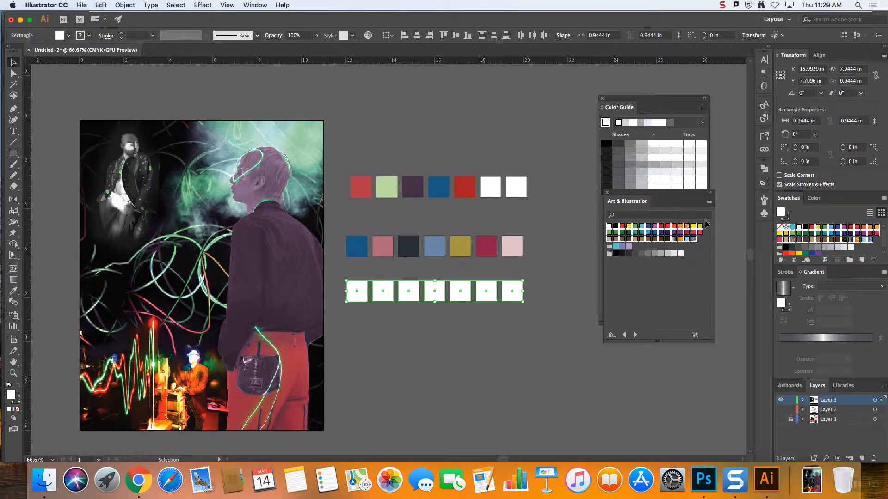
left_click(607, 192)
left_click(714, 262)
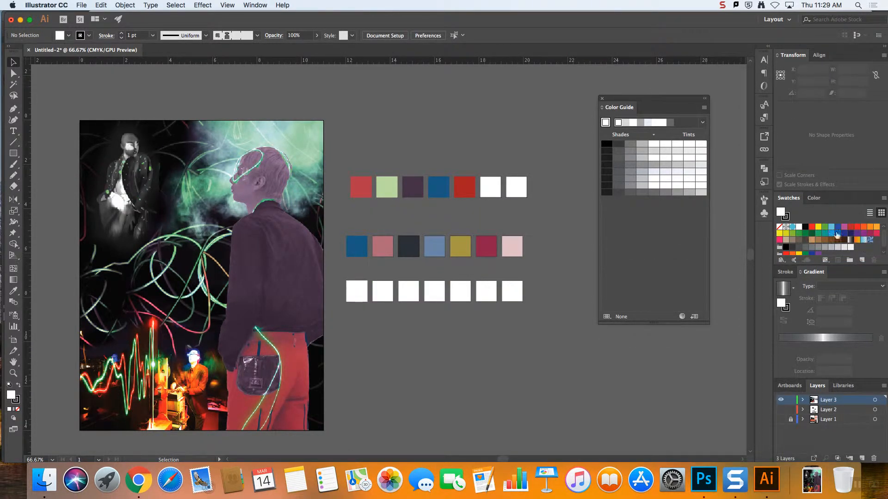
Dock the floating Color Guide panel as an icon in the collapsed panel dock
left_click(160, 3)
left_click(157, 4)
left_click_drag(657, 99, 758, 218)
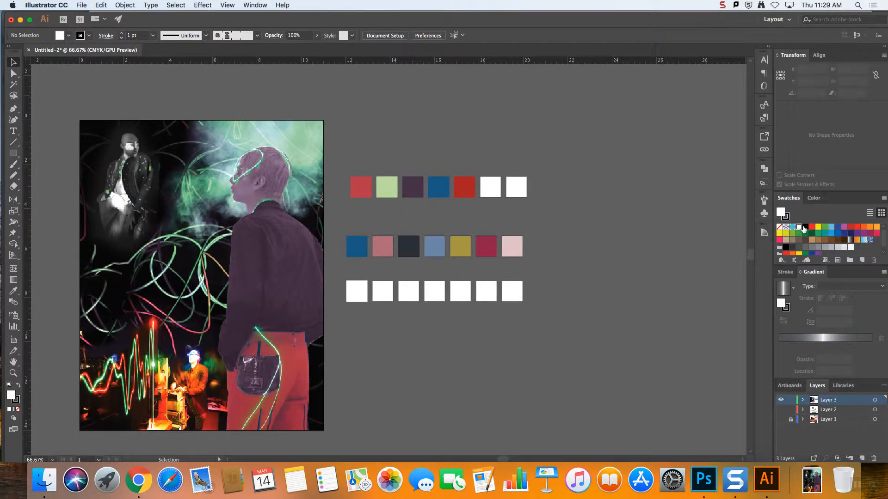
Delete the whole range of individual color, gradient and pattern swatches ahead of the color groups from the document's swatches
left_click(870, 242)
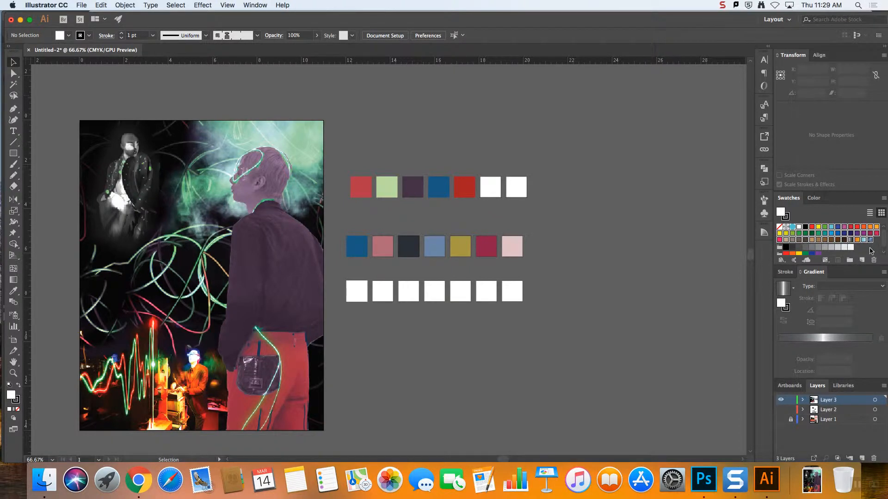
left_click(792, 227)
left_click(869, 241, "shift")
left_click_drag(832, 235, 874, 262)
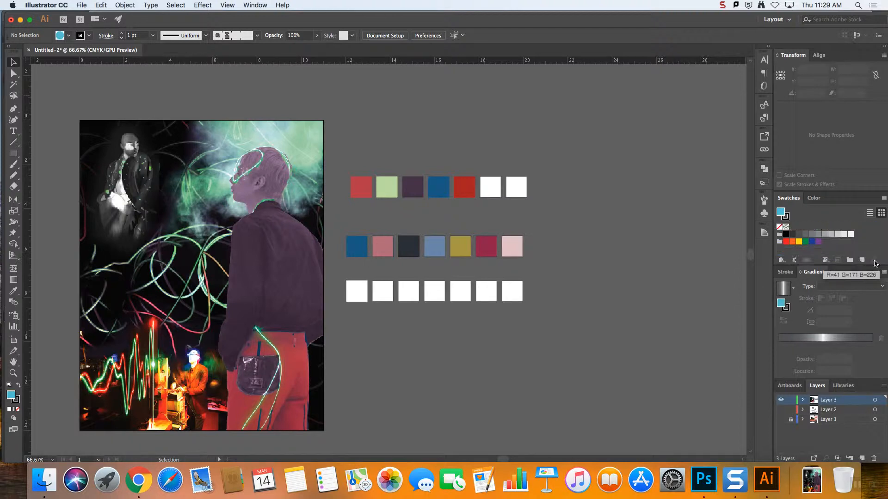
Delete the gray and the bright color groups
left_click(780, 235)
left_click(883, 246)
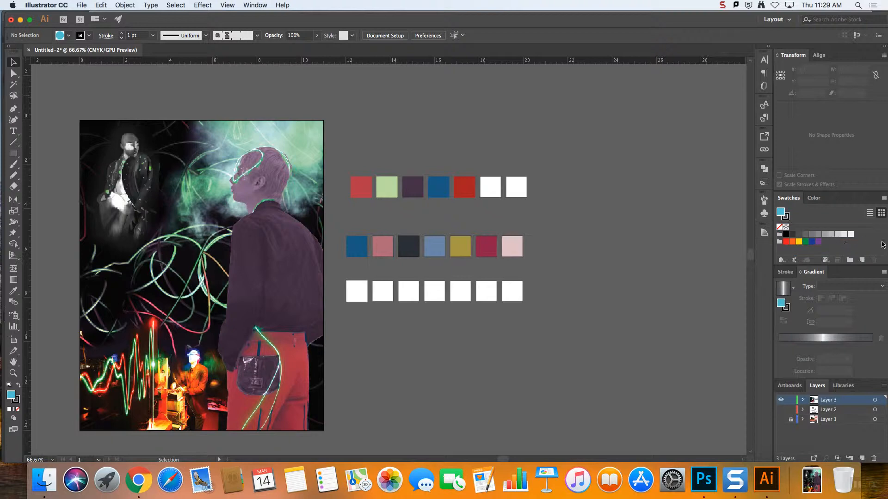
left_click(780, 234)
left_click_drag(780, 235, 873, 260)
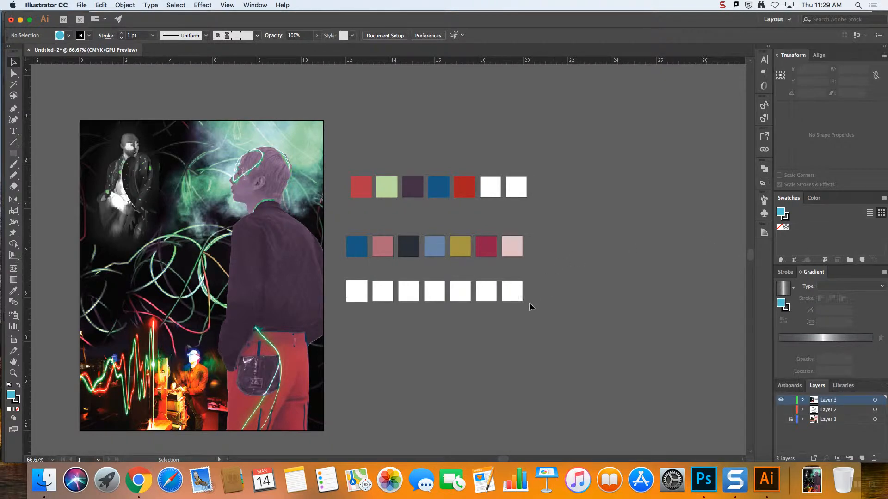
Undo the recent changes back to the point where the third row of squares still had its colors, and deselect the row
key("super+z")
key("super+z")
key("super+z")
key("super+z")
key("super+z")
key("super+z")
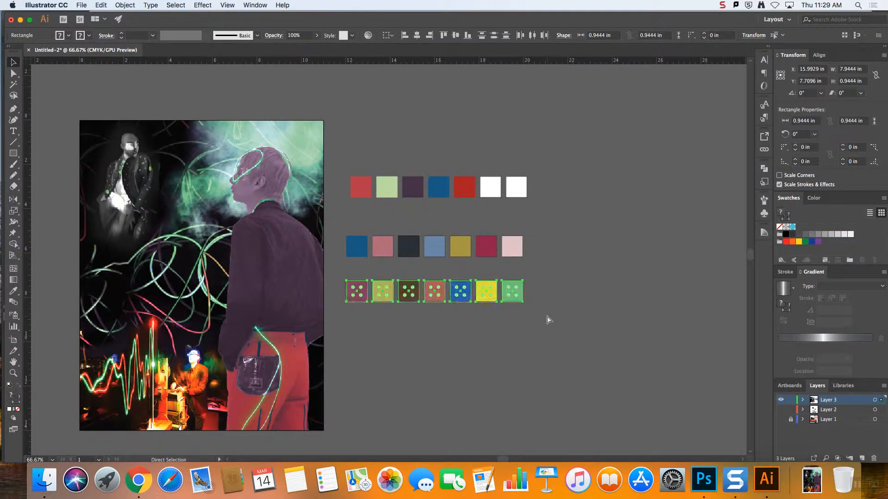
left_click(597, 303)
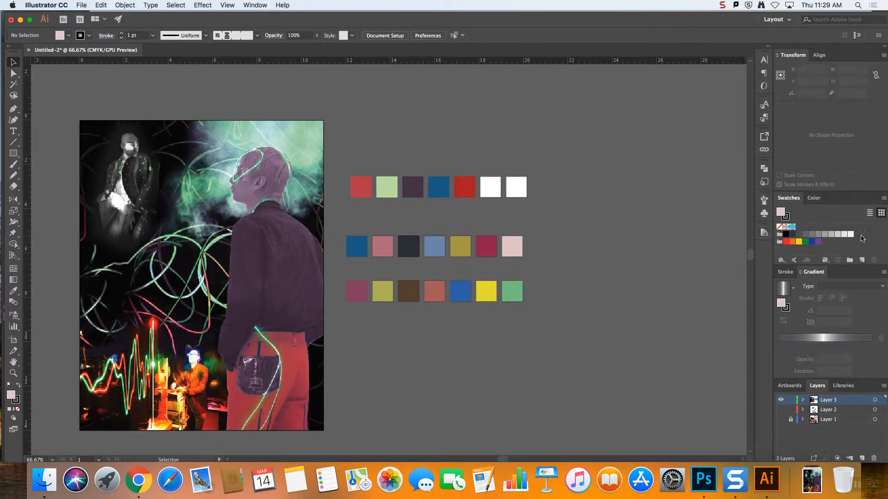
Clear the remaining bright and gray color groups out of the document's swatches
left_click_drag(780, 241, 874, 260)
left_click_drag(779, 234, 874, 261)
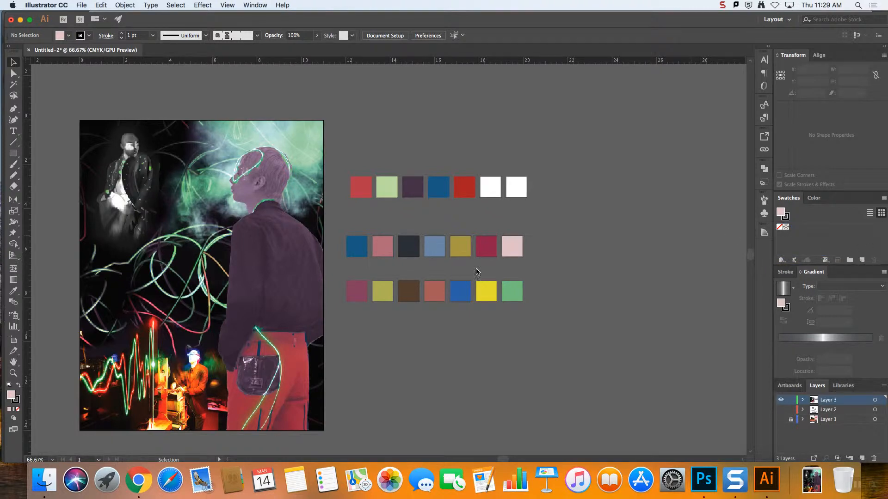
left_click_drag(339, 276, 380, 286)
left_click(676, 313)
left_click(355, 283)
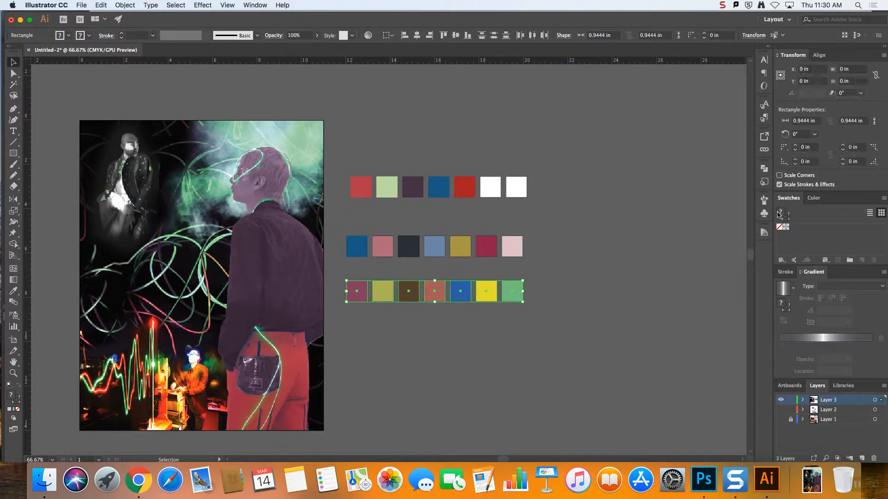
left_click(825, 260)
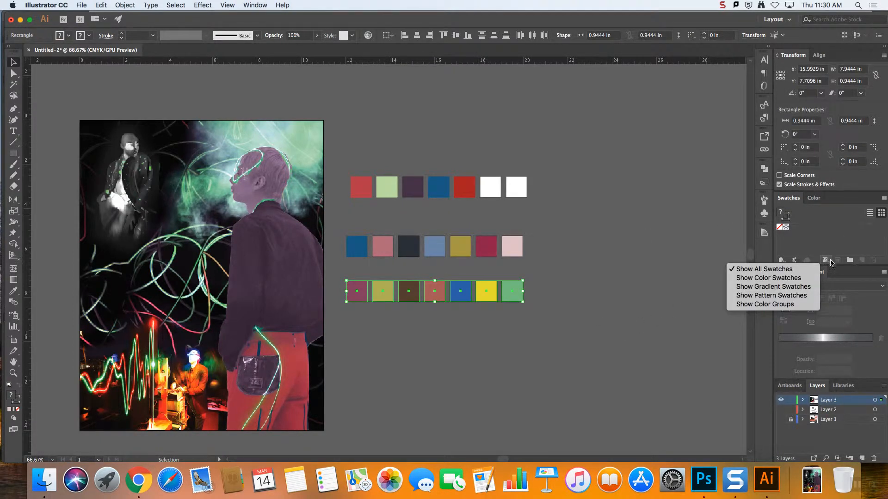
left_click(784, 263)
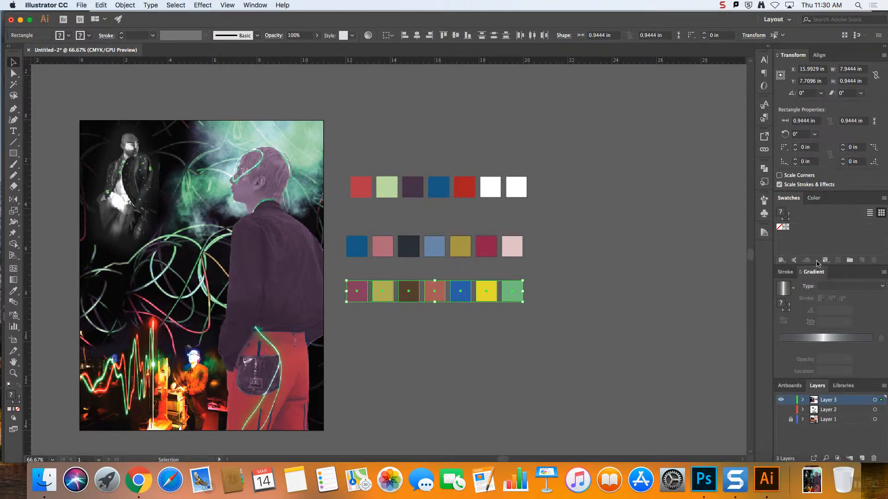
left_click(850, 261)
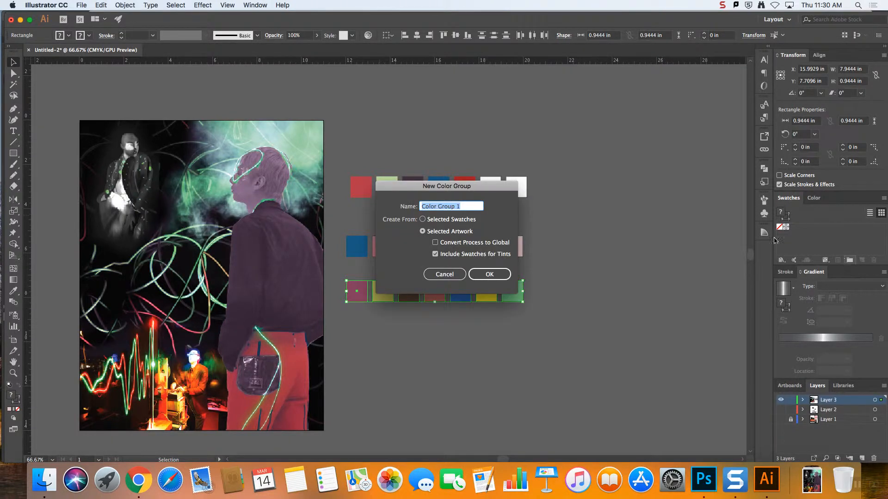
left_click_drag(465, 190, 495, 179)
left_click(531, 248)
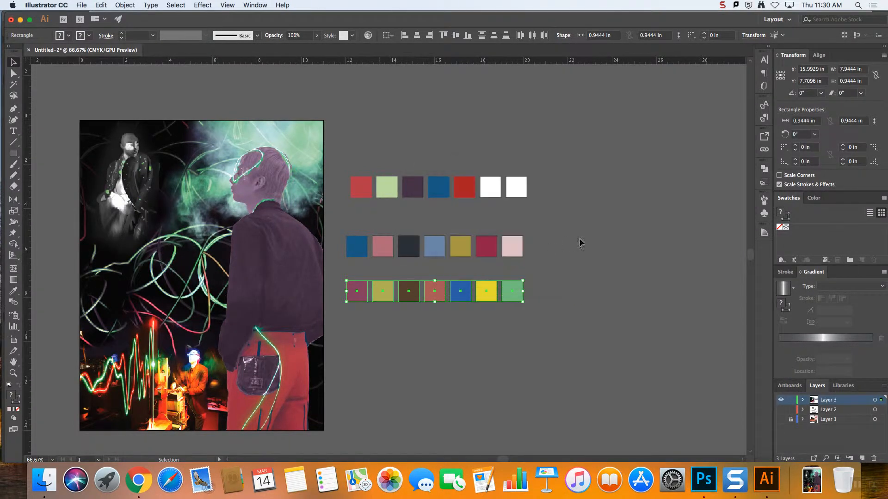
Save the fill of the green square in the third row as a new global CMYK process swatch
left_click(555, 350)
left_click(345, 281)
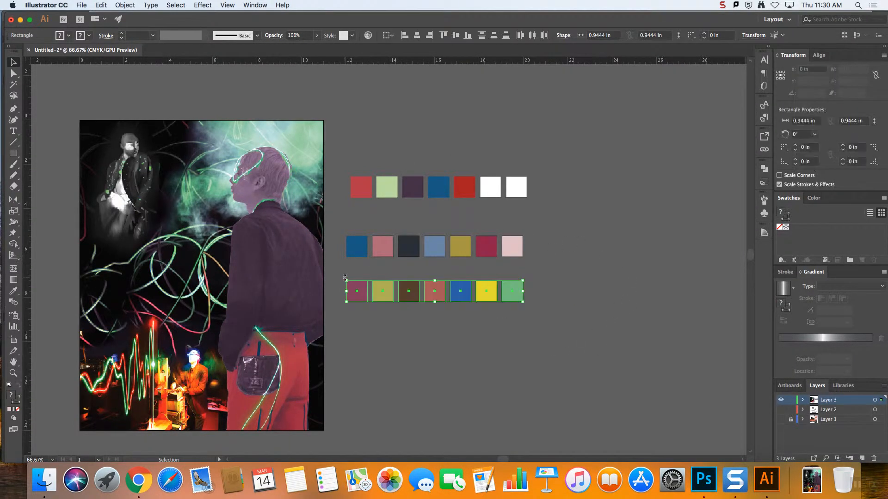
left_click(511, 298)
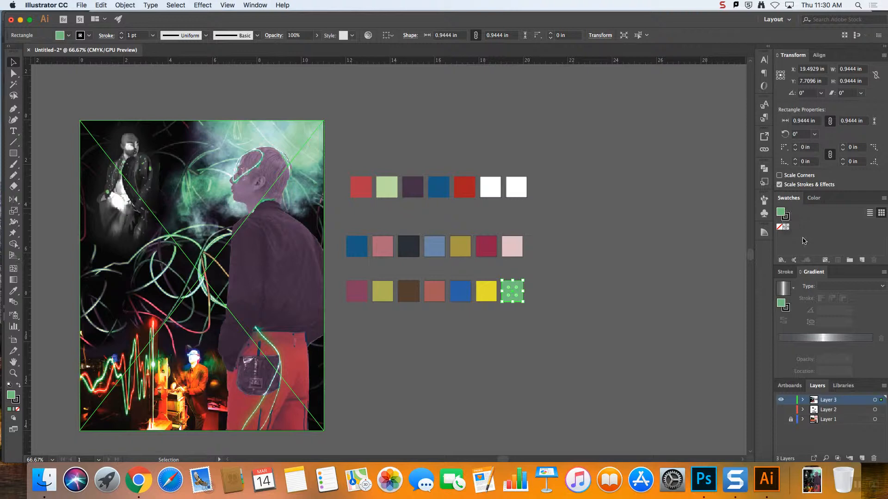
left_click(863, 260)
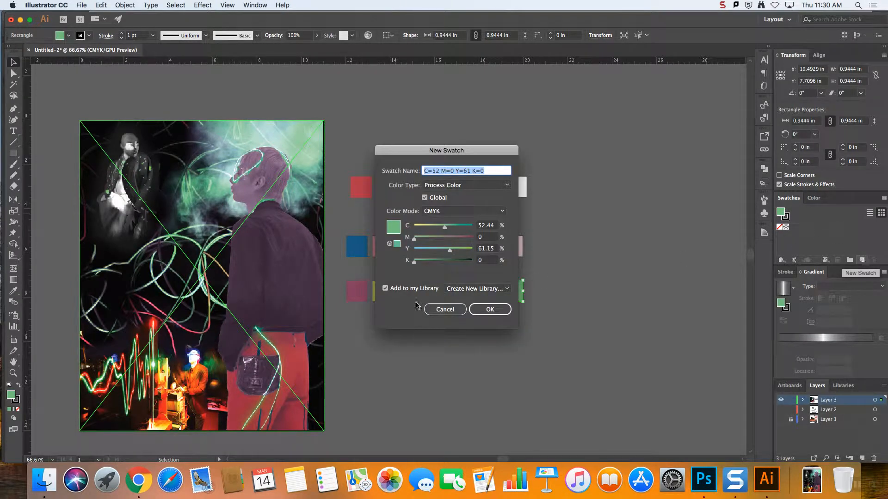
left_click(490, 309)
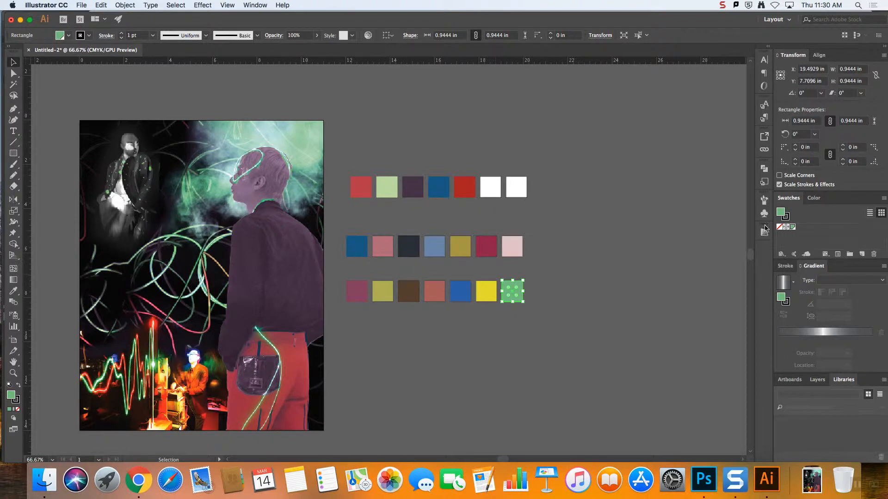
Try to save the fill of the yellow square in the third row as a new swatch
left_click(486, 291)
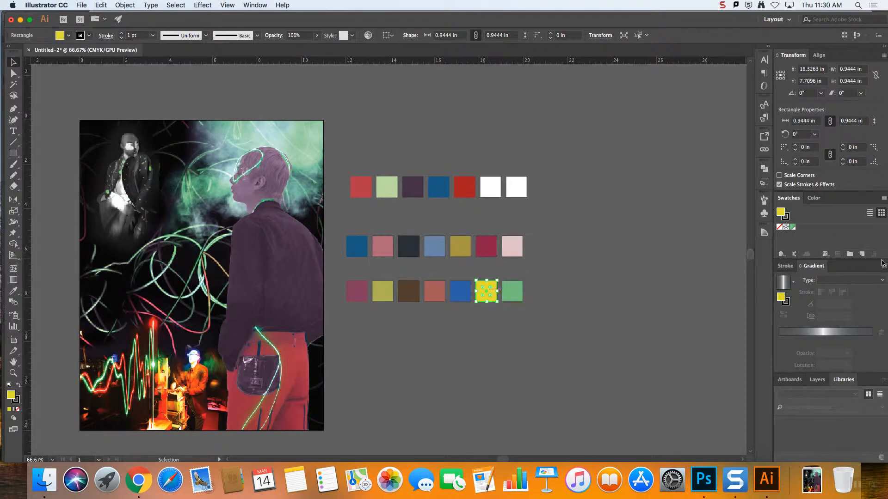
left_click(862, 255)
left_click(489, 310)
left_click(694, 288)
left_click(486, 291)
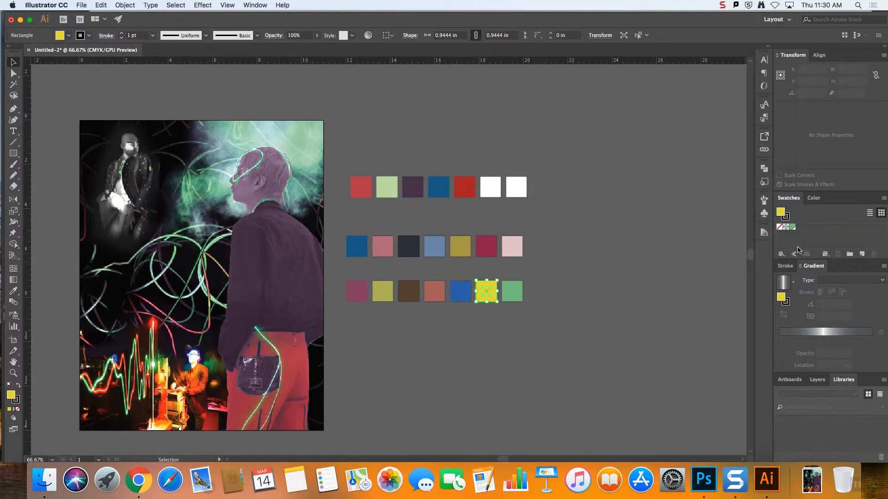
Select the third row of squares and create Color Group 1 from the selected artwork, including swatches for tints
left_click(512, 291)
left_click(647, 298)
left_click_drag(561, 318, 332, 276)
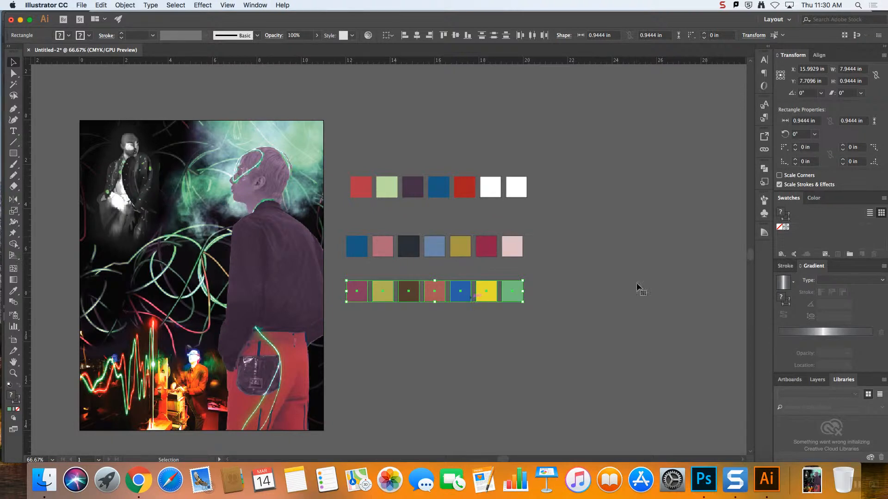
left_click(849, 254)
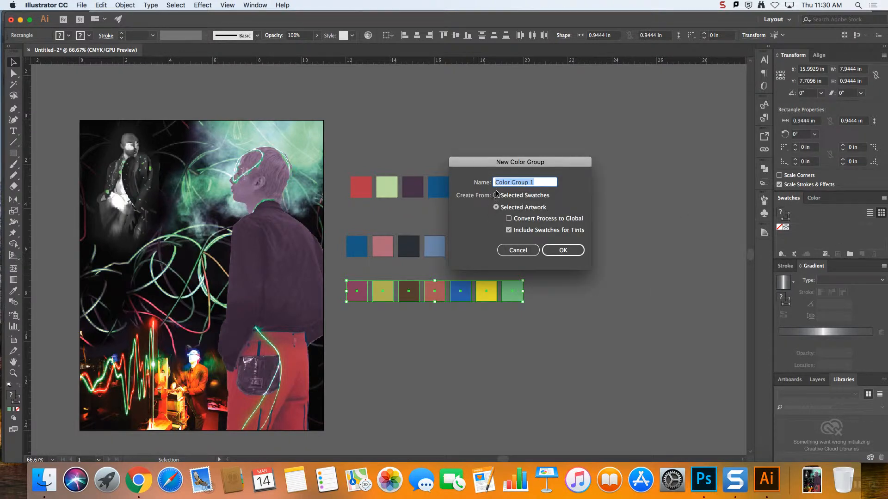
left_click_drag(491, 167, 565, 128)
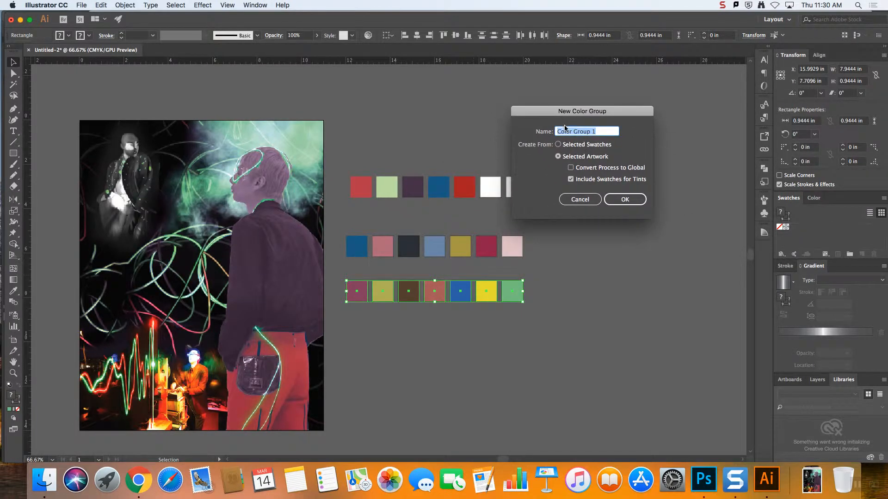
left_click(571, 180)
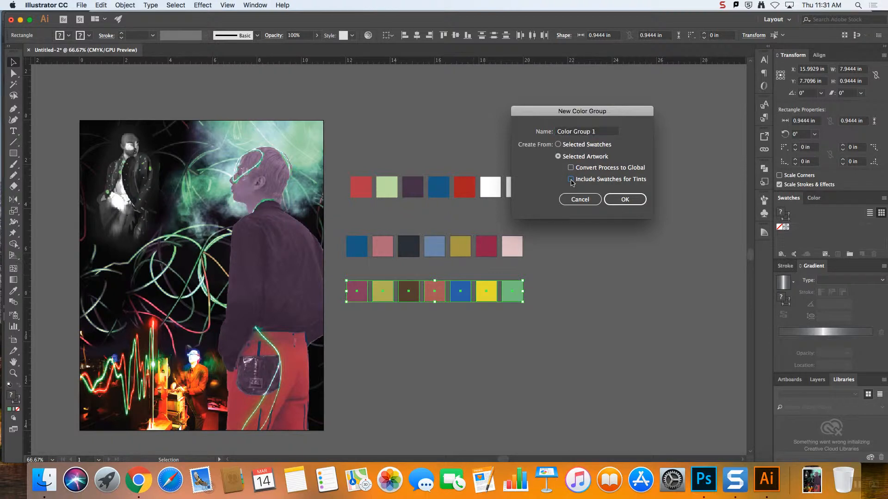
left_click(570, 179)
left_click(618, 201)
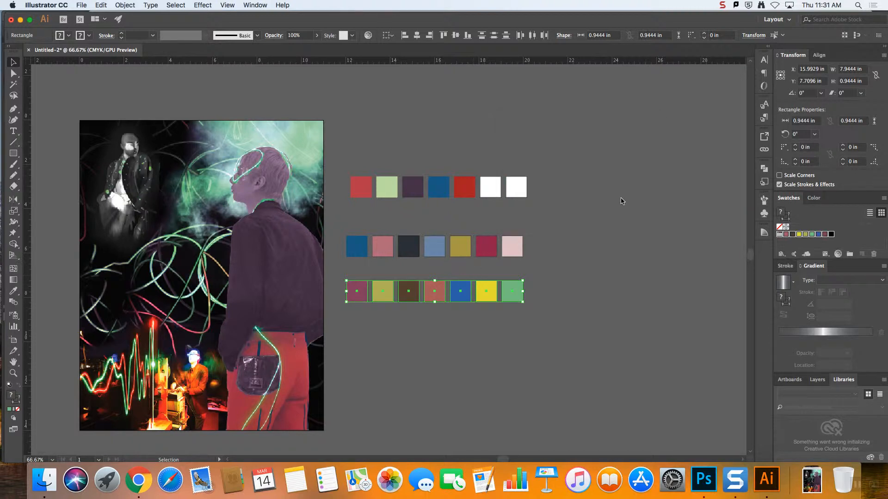
Deselect the row and delete the black swatch from the new color group
left_click(861, 235)
left_click(831, 234)
key("super+z")
left_click(616, 272)
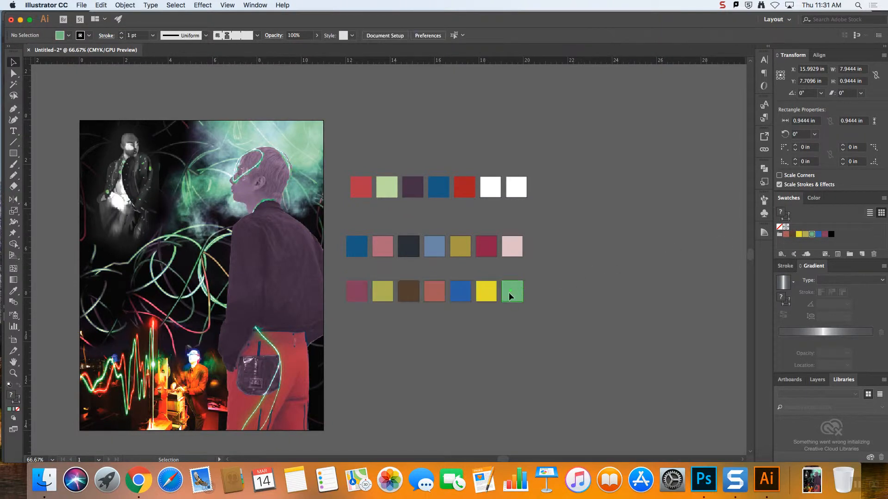
left_click(870, 235)
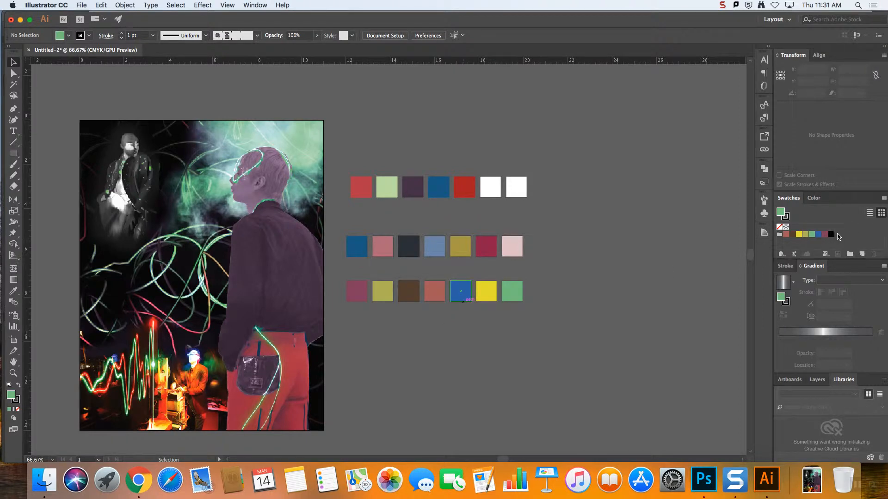
left_click_drag(832, 234, 869, 254)
Select the second row of squares and set its stroke to None, keeping the fills
left_click_drag(341, 222, 333, 222)
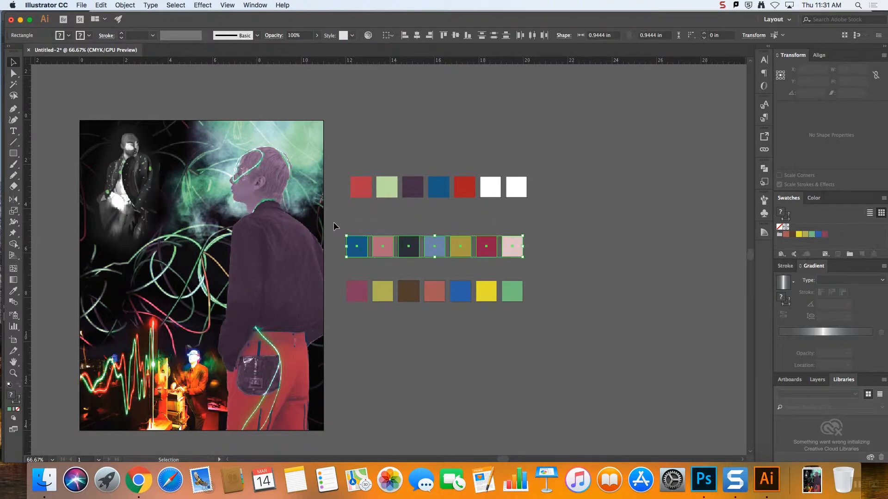
left_click(18, 411)
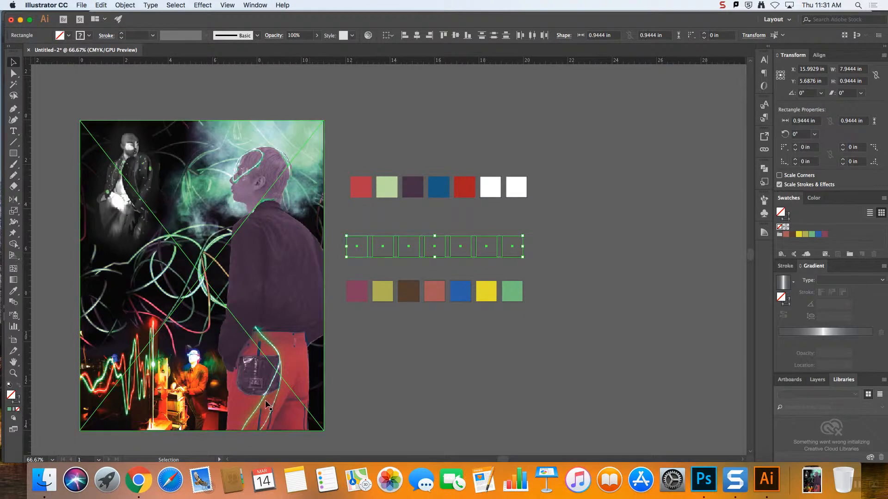
key("super+z")
left_click(16, 403)
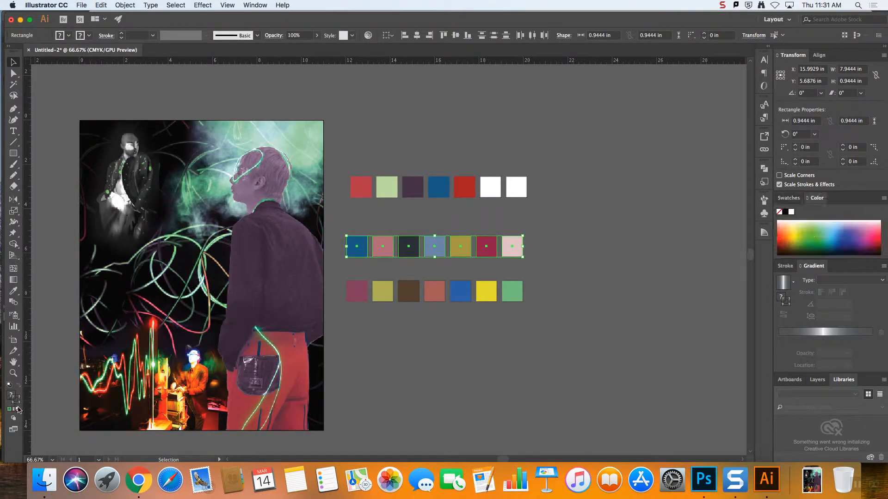
left_click(19, 410)
left_click(509, 328)
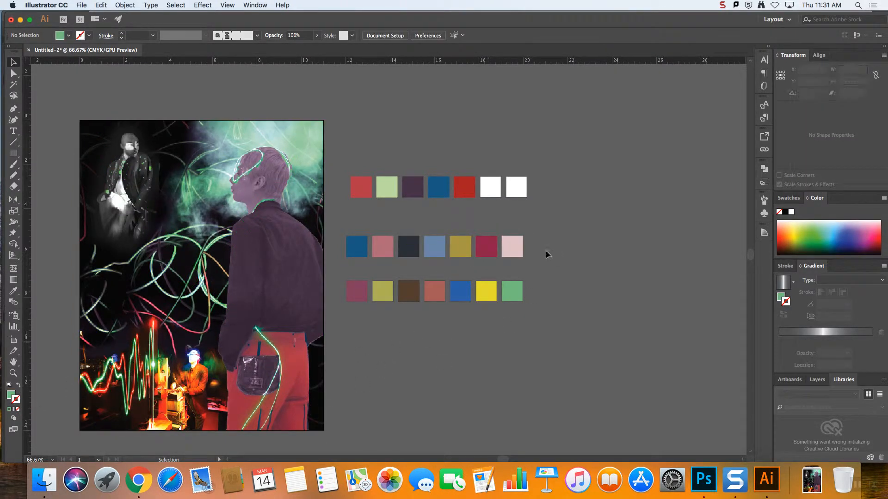
key("super+z")
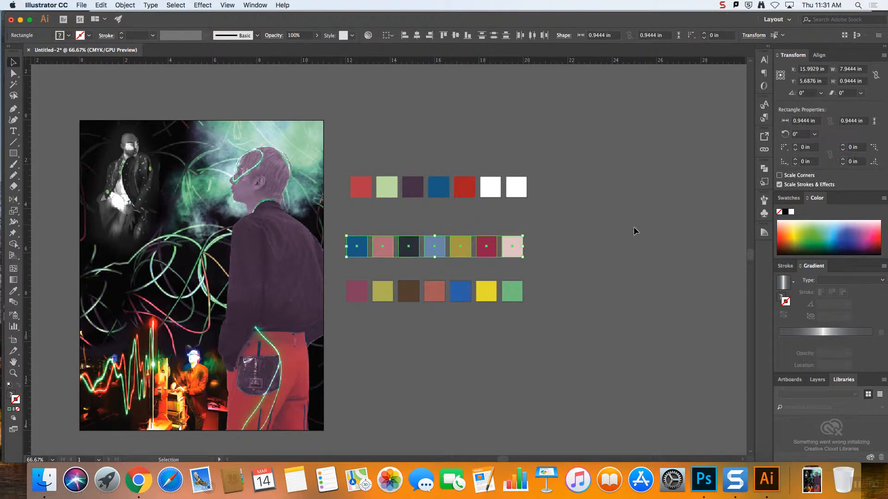
Create another color group in the document's swatches from the selected second row of squares
left_click(802, 198)
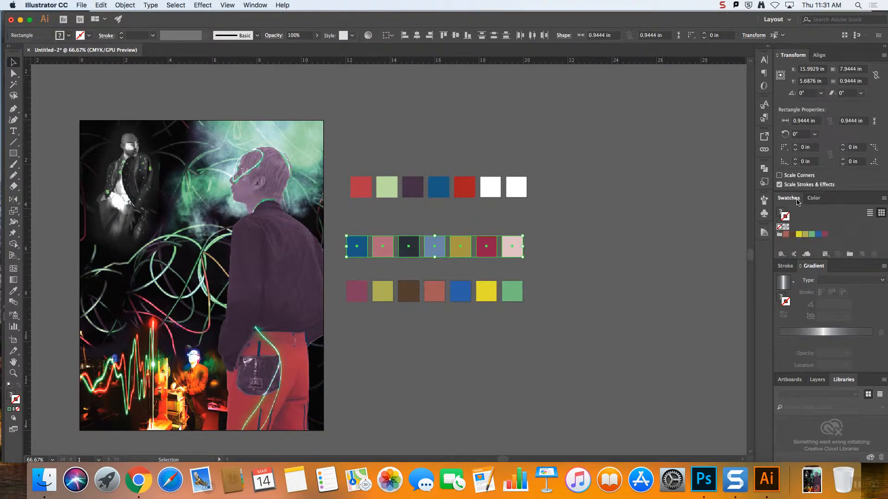
left_click(852, 255)
left_click(623, 201)
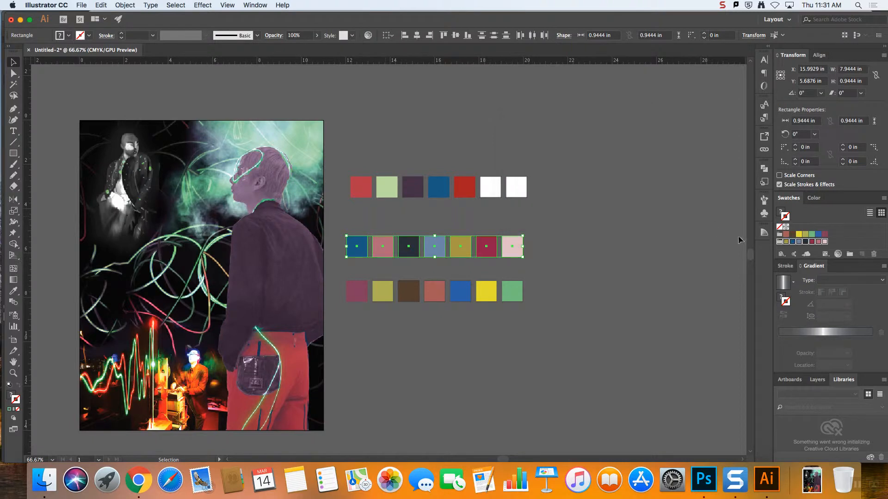
Create Color Group 3 from the five colored squares in the first row, including swatches for tints and leaving out the white squares
left_click(446, 209)
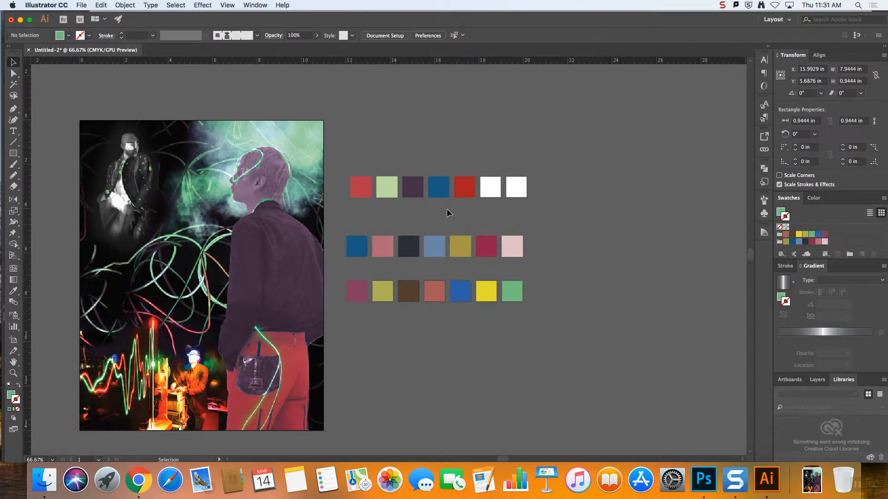
left_click_drag(343, 154, 470, 193)
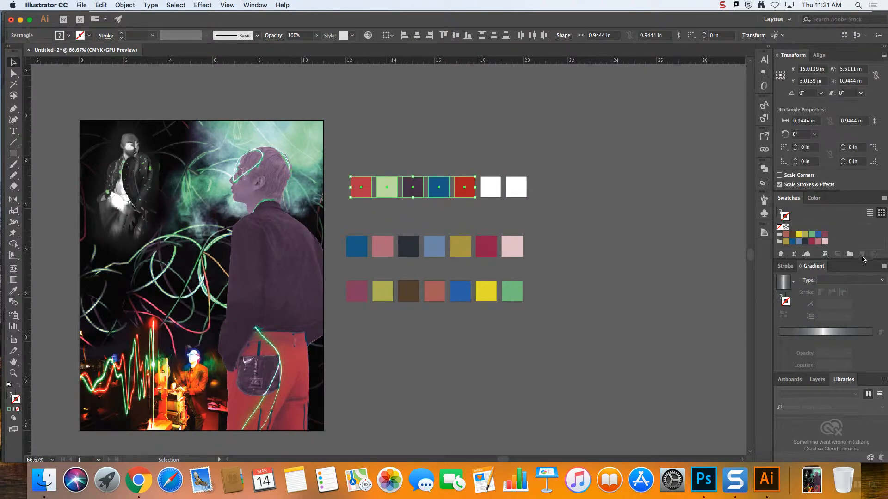
left_click(851, 255)
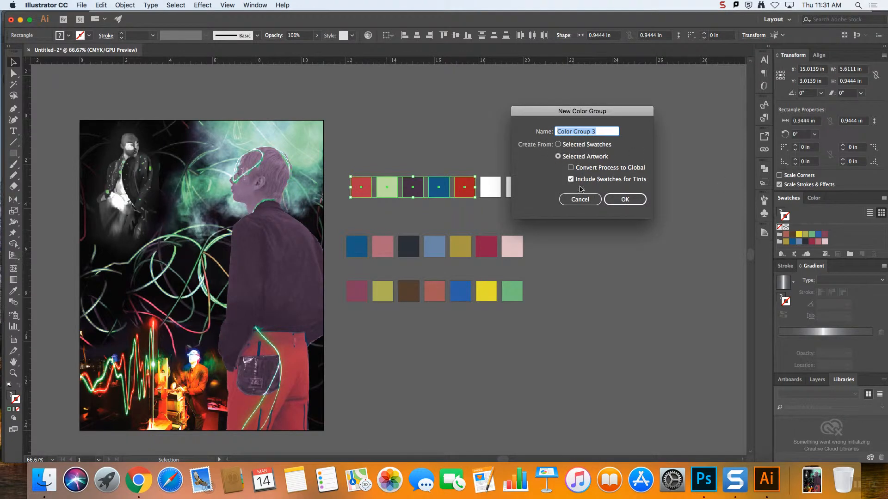
left_click(609, 200)
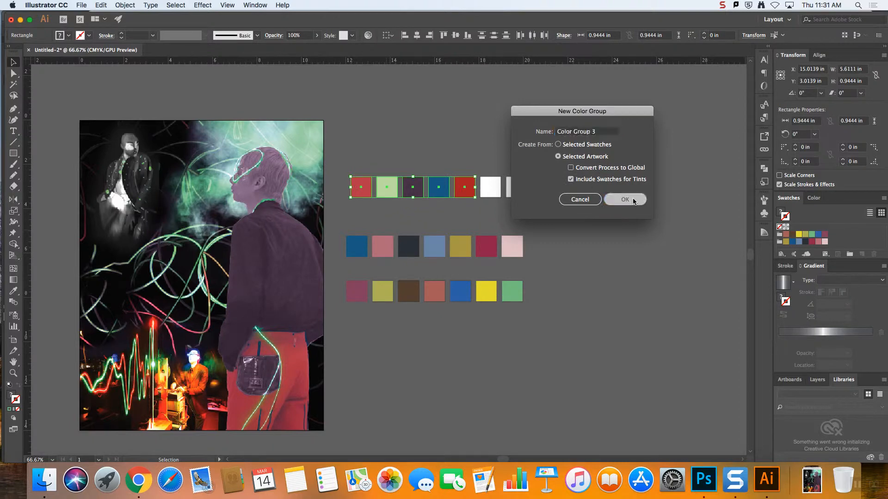
left_click(678, 262)
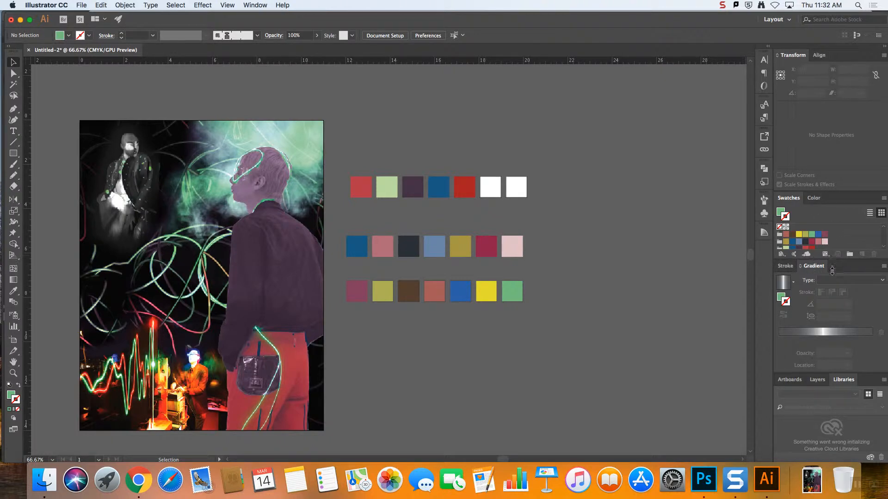
Undock the Swatches panel and float it over the empty canvas beside the first row of squares
left_click_drag(839, 202, 601, 147)
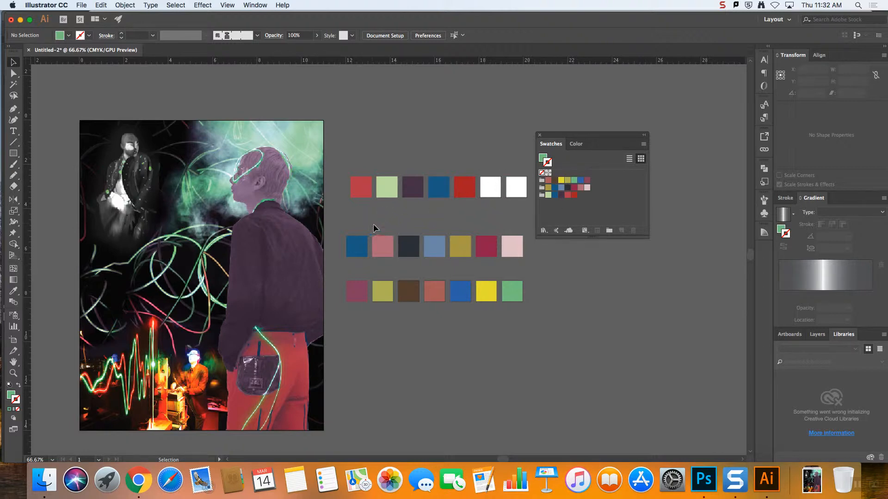
left_click_drag(588, 134, 607, 113)
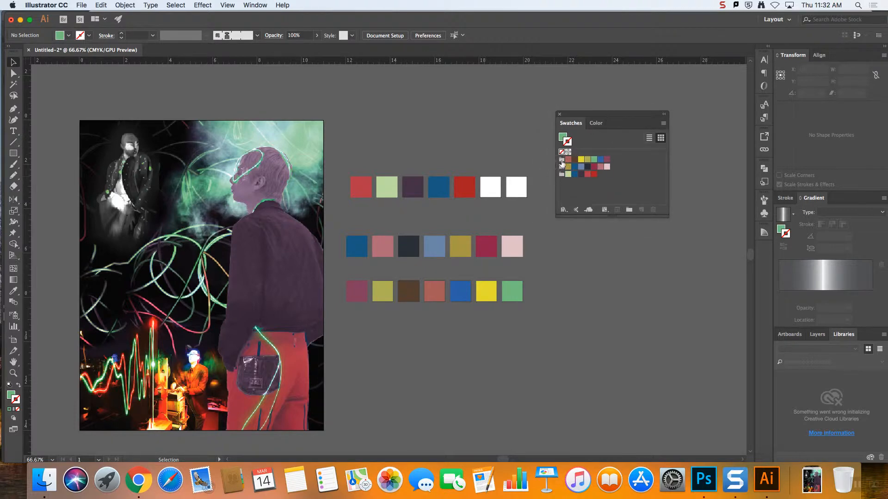
left_click(644, 184)
Save the document's swatches to the Desktop as a swatch library named Client Project Colorways
left_click(564, 210)
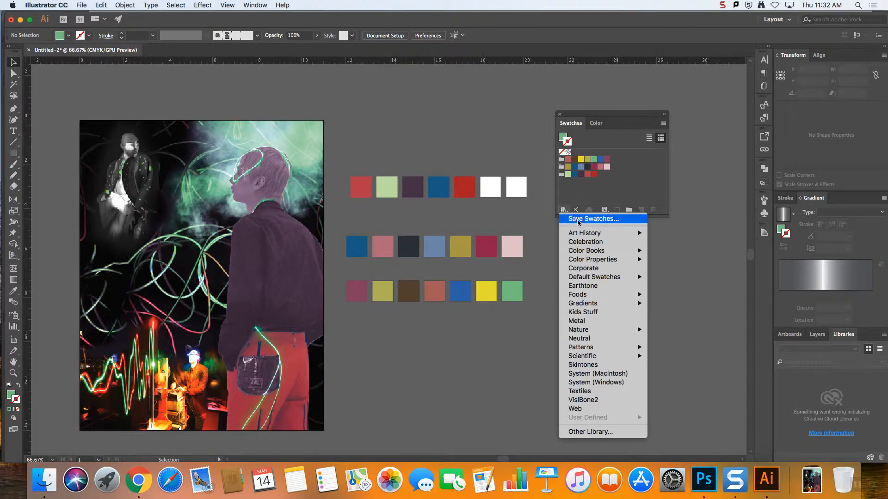
left_click(579, 219)
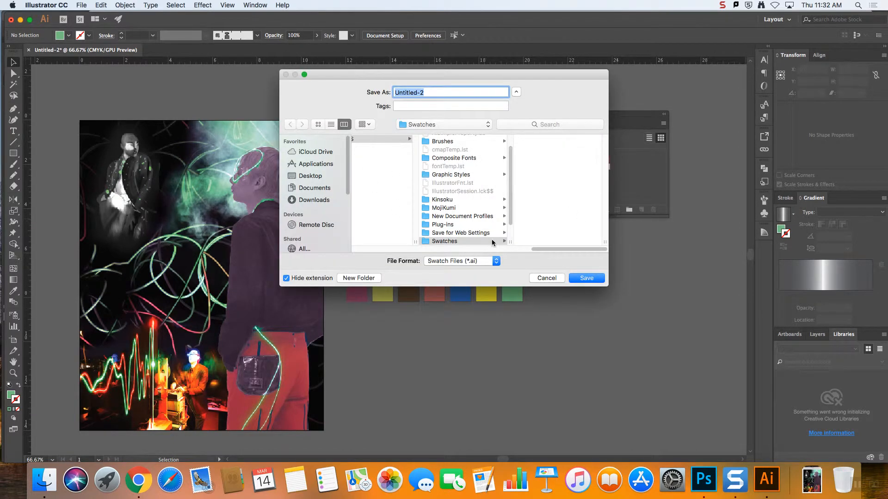
left_click_drag(534, 250, 339, 250)
left_click(314, 177)
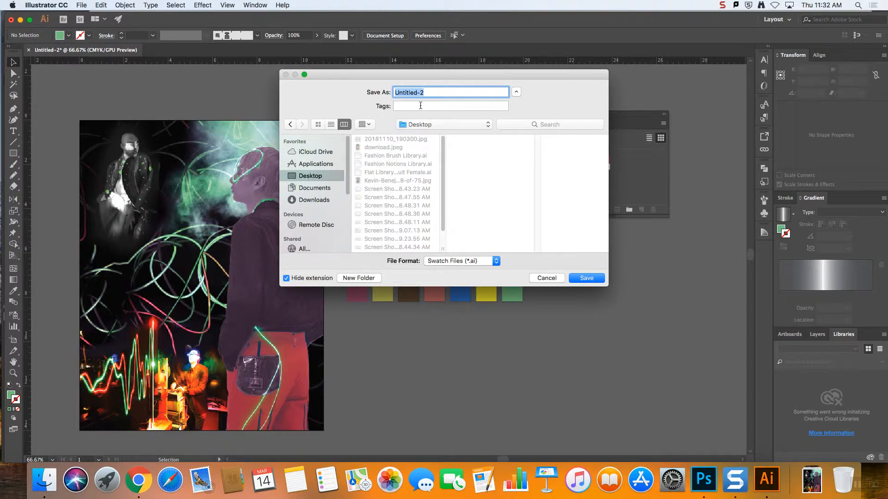
type("C")
key("BackSpace")
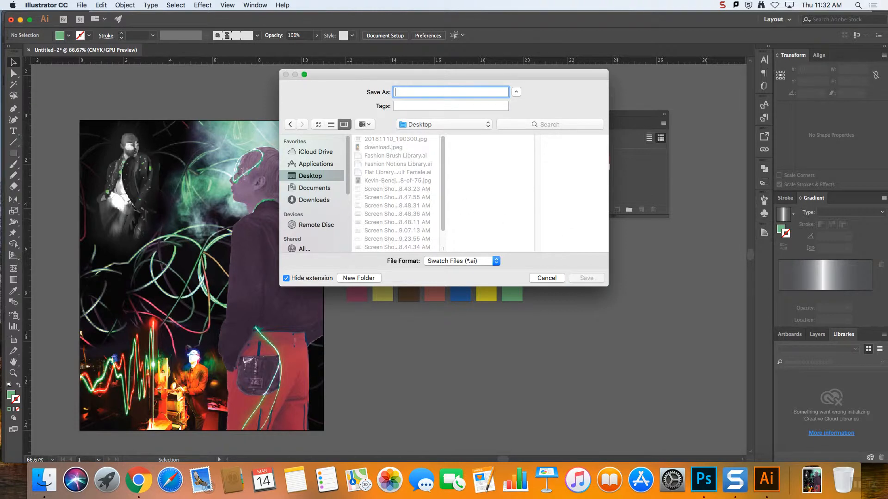
type("Client Project Color")
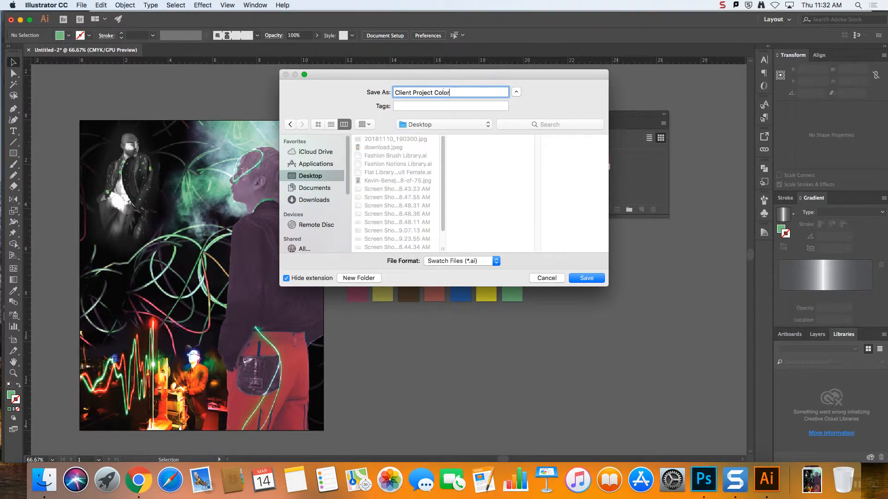
type("ays")
key("Return")
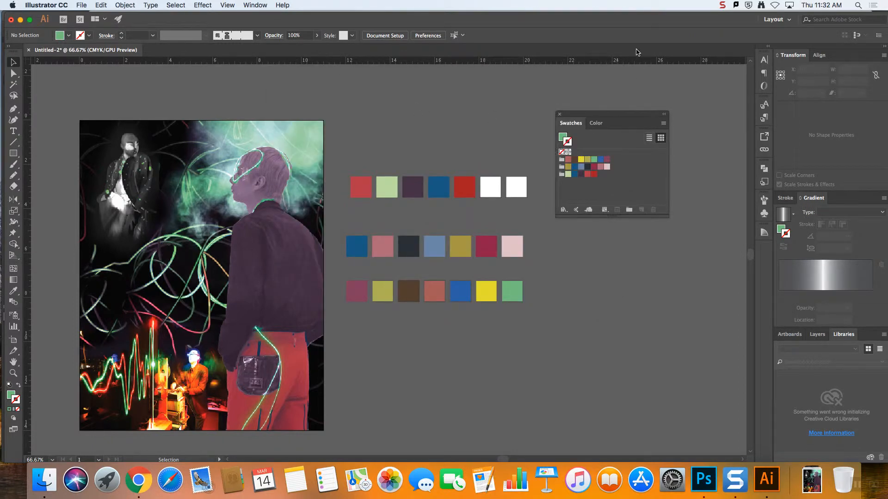
Load the saved Client Project Colorways swatch library from the Desktop
left_click(564, 210)
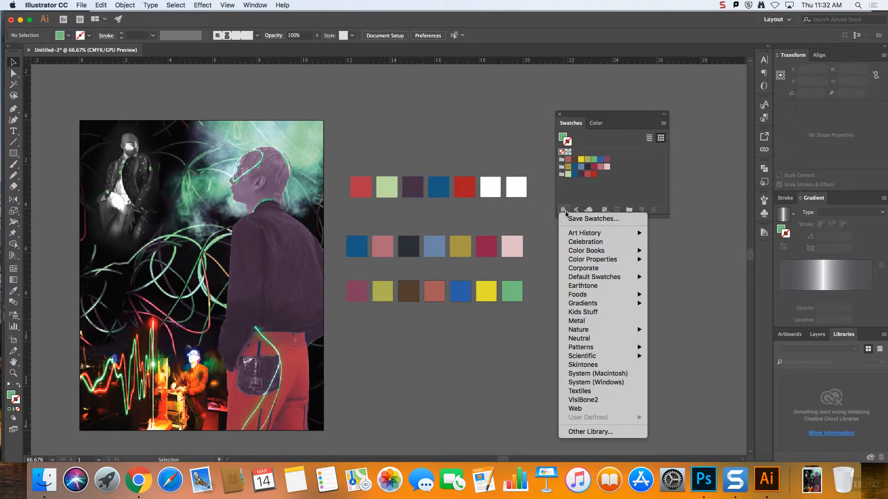
left_click(607, 432)
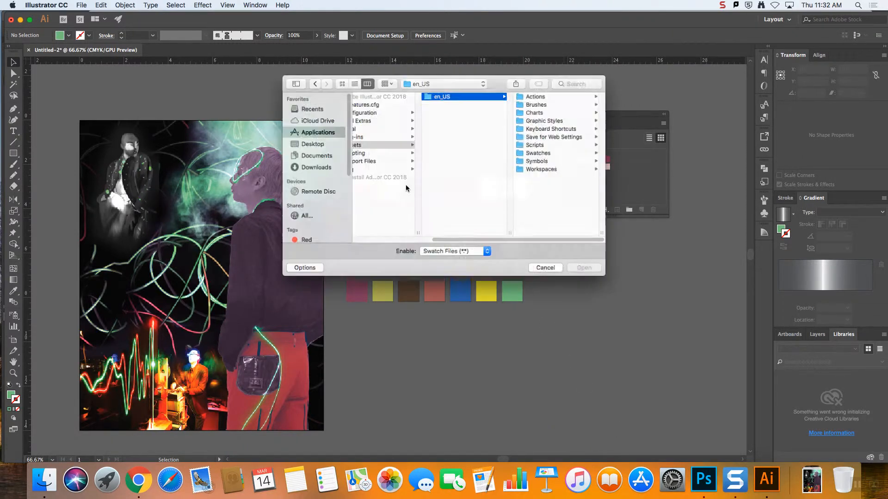
left_click(308, 143)
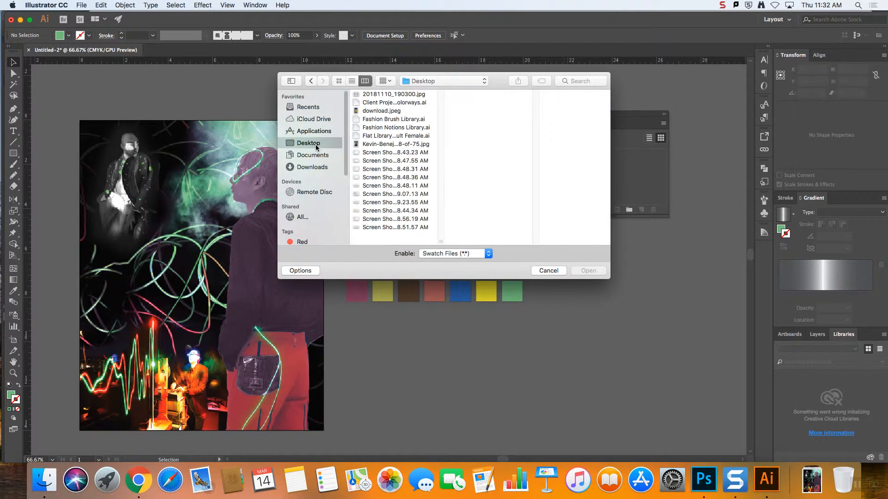
left_click(396, 102)
left_click(597, 275)
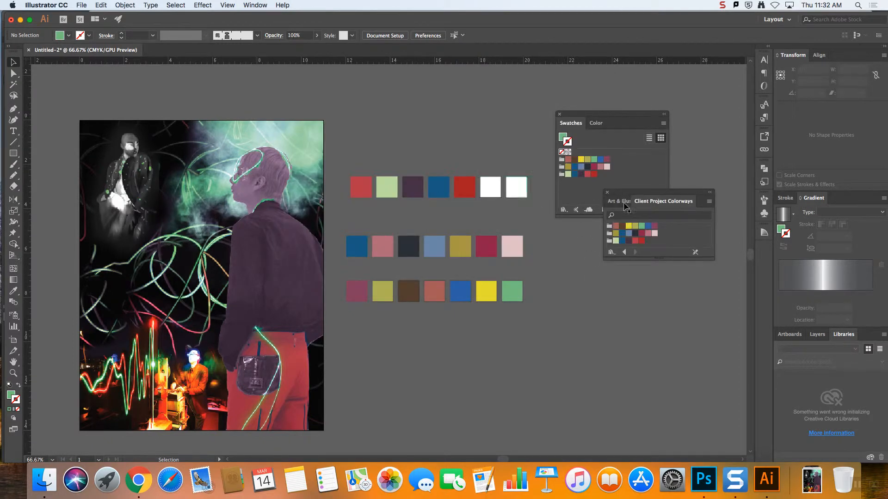
Place the Client Project Colorways library below the floating Swatches, make it taller, and capture a screenshot of just that area
left_click_drag(631, 201, 545, 245)
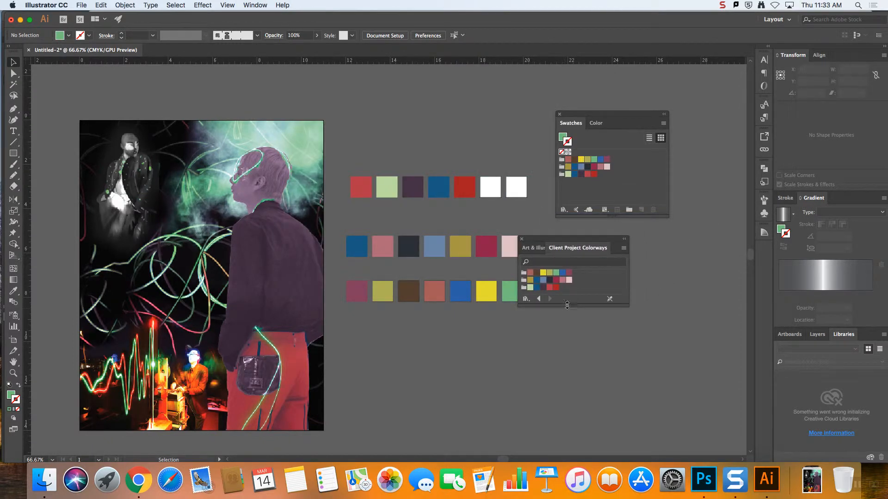
left_click_drag(573, 306, 581, 380)
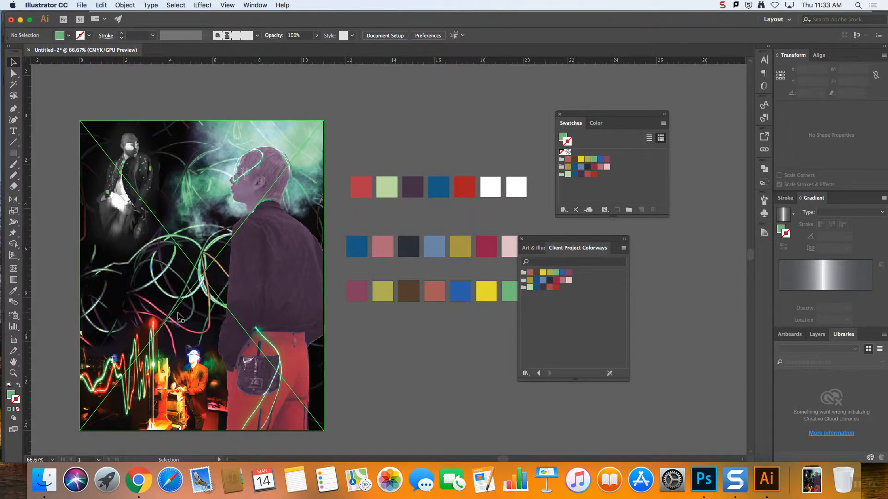
key("super")
left_click_drag(517, 235, 632, 379)
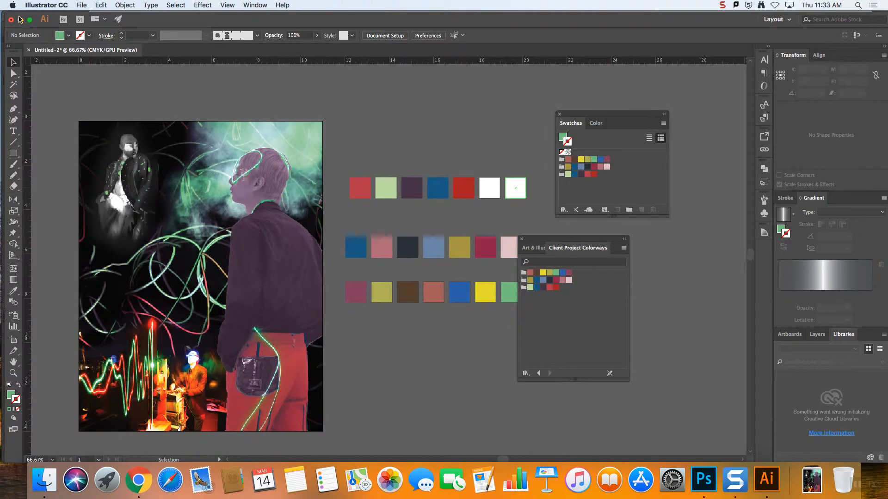
Minimize the open windows, open the new library screenshot from the desktop in Preview, and enlarge its window near the middle
left_click(20, 19)
left_click(17, 17)
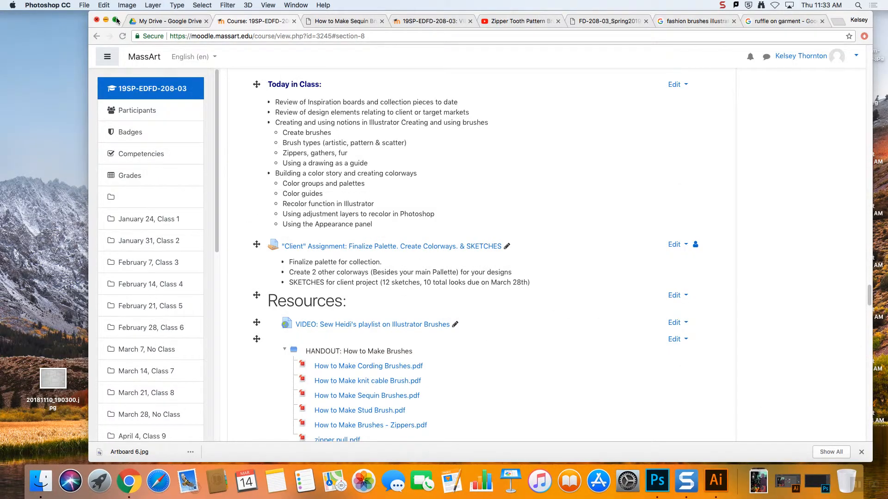
left_click(19, 26)
double_click(745, 29)
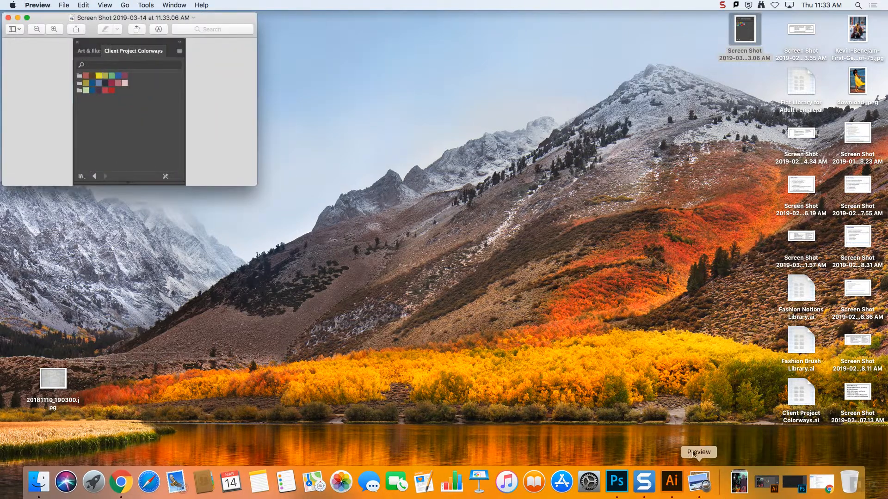
left_click_drag(227, 14, 441, 41)
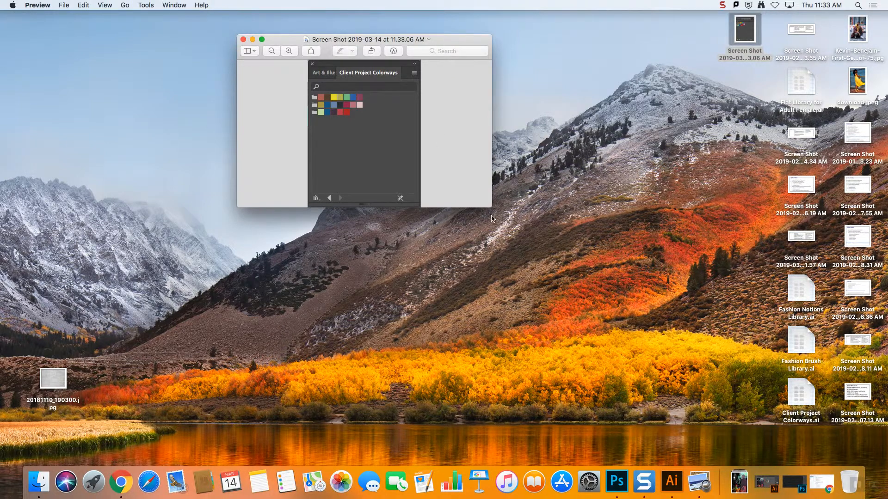
left_click_drag(492, 209, 531, 285)
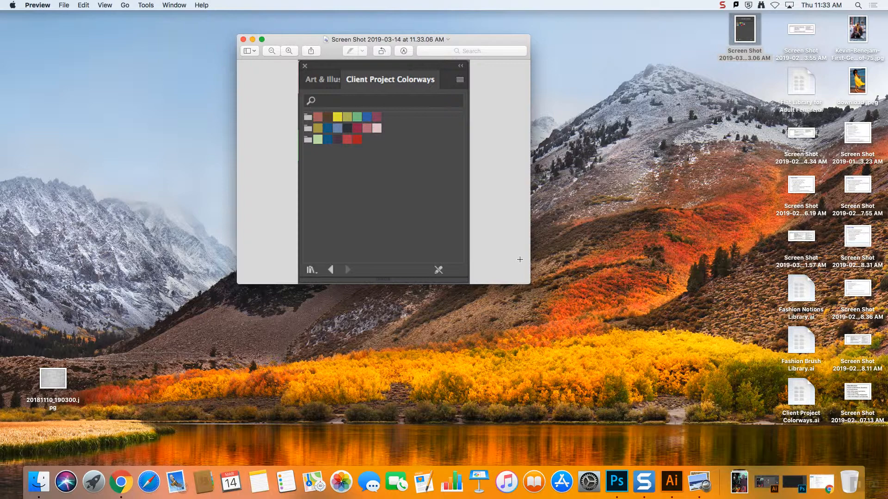
Switch to Chrome to review the class topics and client assignment on the course page, and return to Illustrator
left_click(680, 490)
left_click(674, 491)
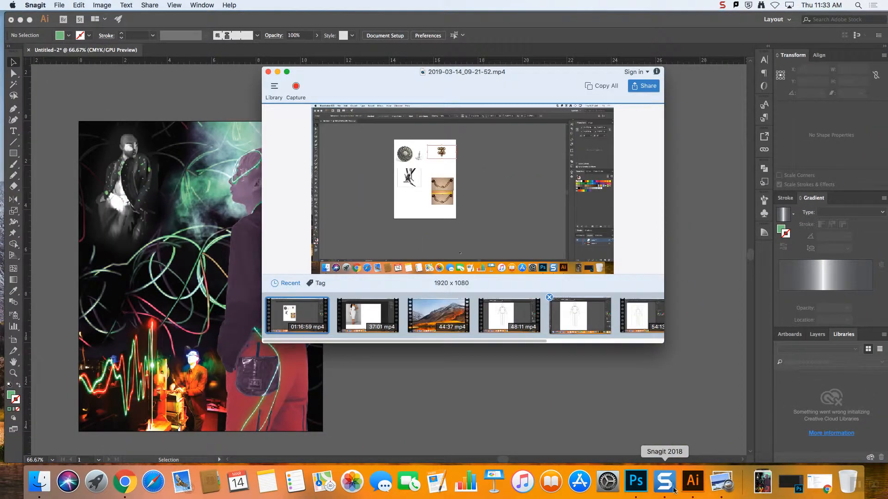
left_click(125, 482)
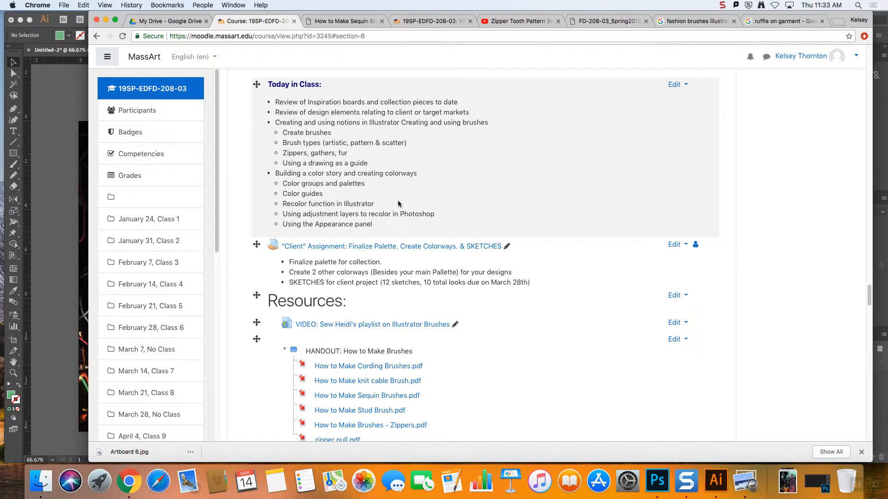
left_click(70, 217)
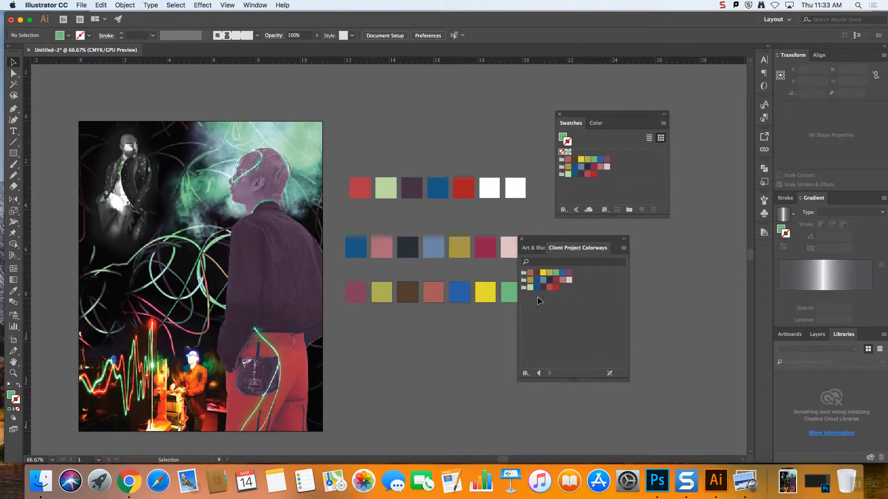
Highlight the third and first color groups in the Client Project Colorways library and align the library directly beneath the Swatches
left_click(523, 289)
left_click(590, 307)
left_click_drag(577, 246, 631, 238)
left_click(578, 267)
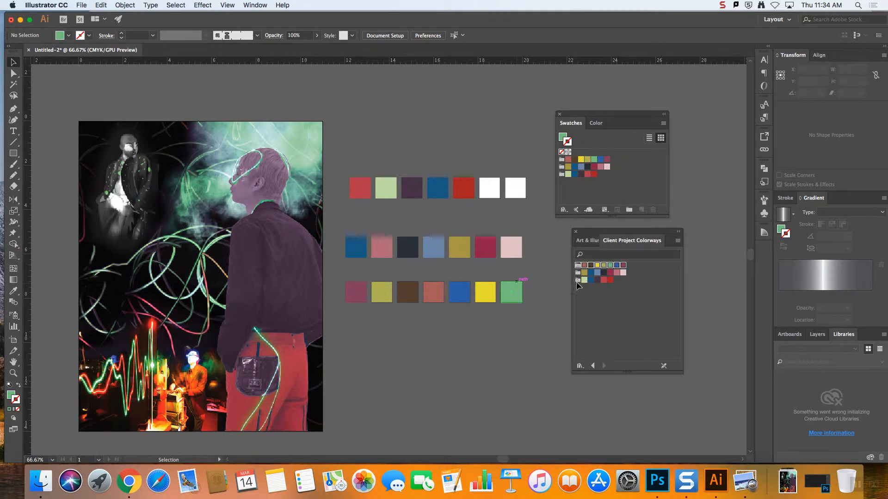
left_click(626, 288)
left_click_drag(596, 232, 590, 229)
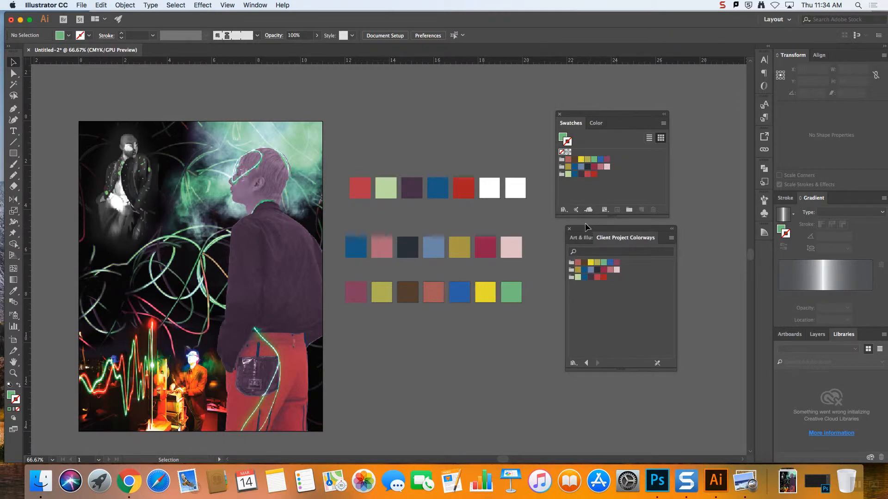
Apply the first swatch of the library's first color group as the stroke color, and highlight the first and third groups
left_click(571, 265)
left_click(613, 294)
left_click(578, 262)
left_click(572, 263)
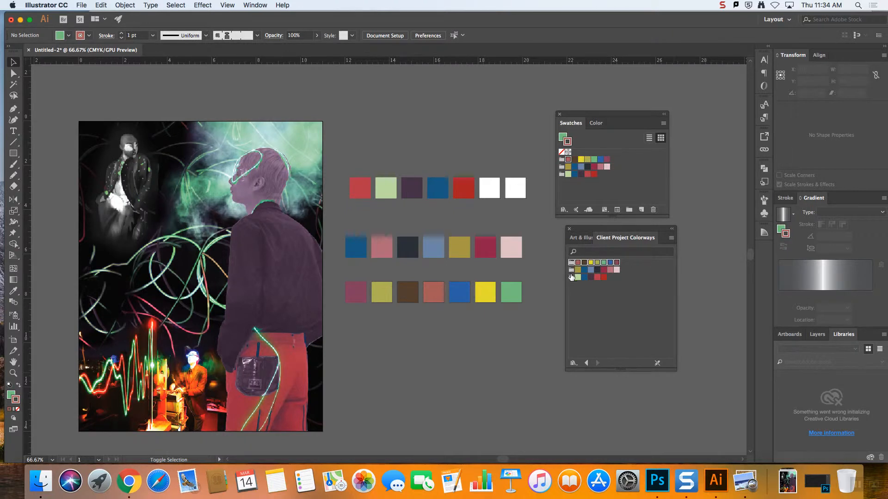
left_click(571, 277, "shift")
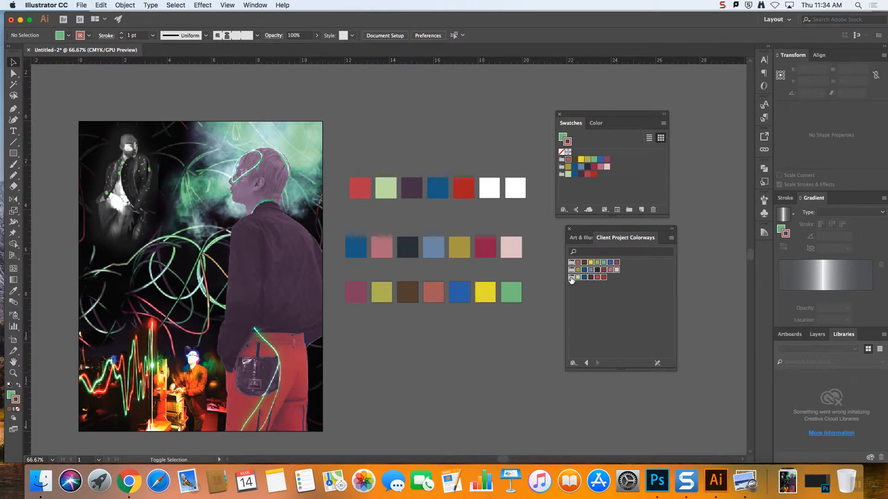
left_click(622, 289)
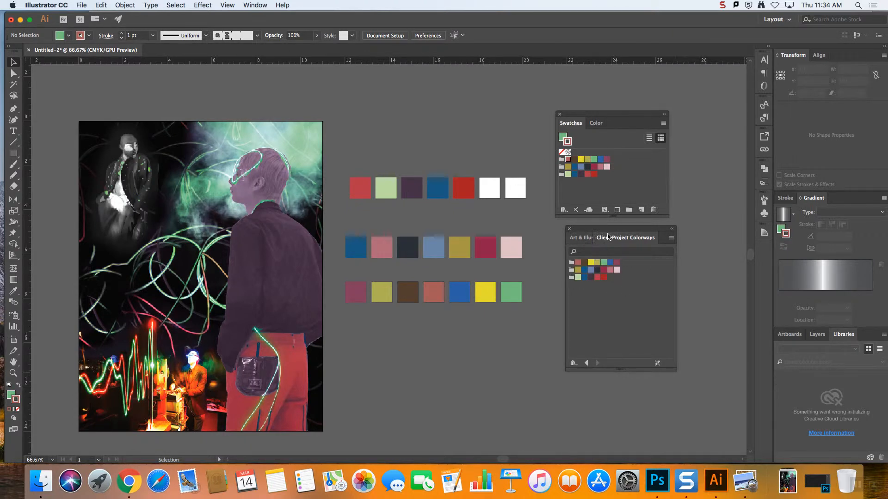
left_click(565, 209)
left_click(607, 197)
left_click(722, 5)
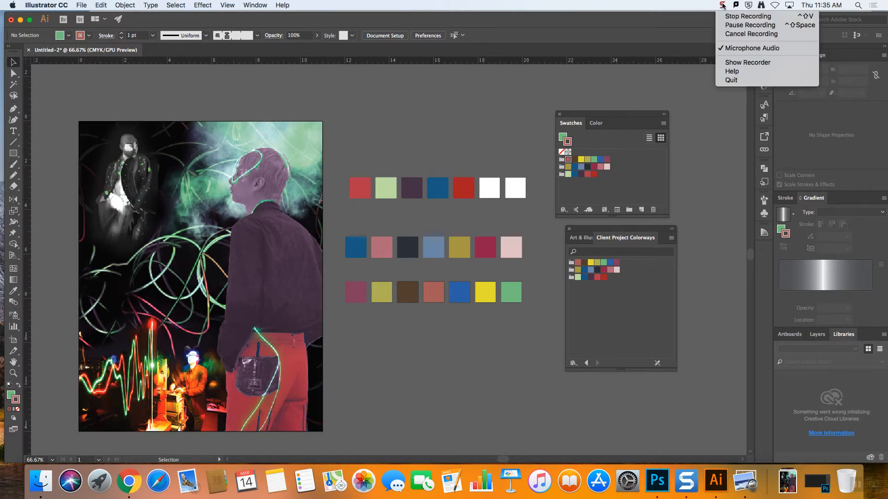
left_click(738, 20)
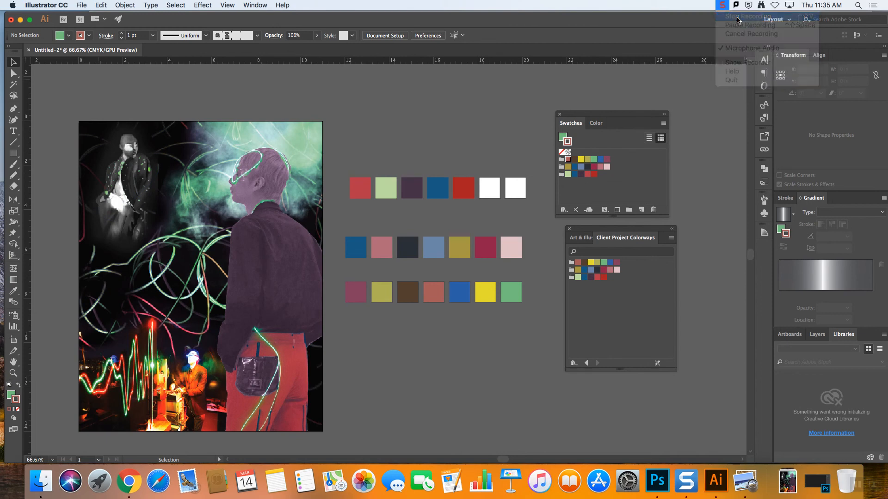